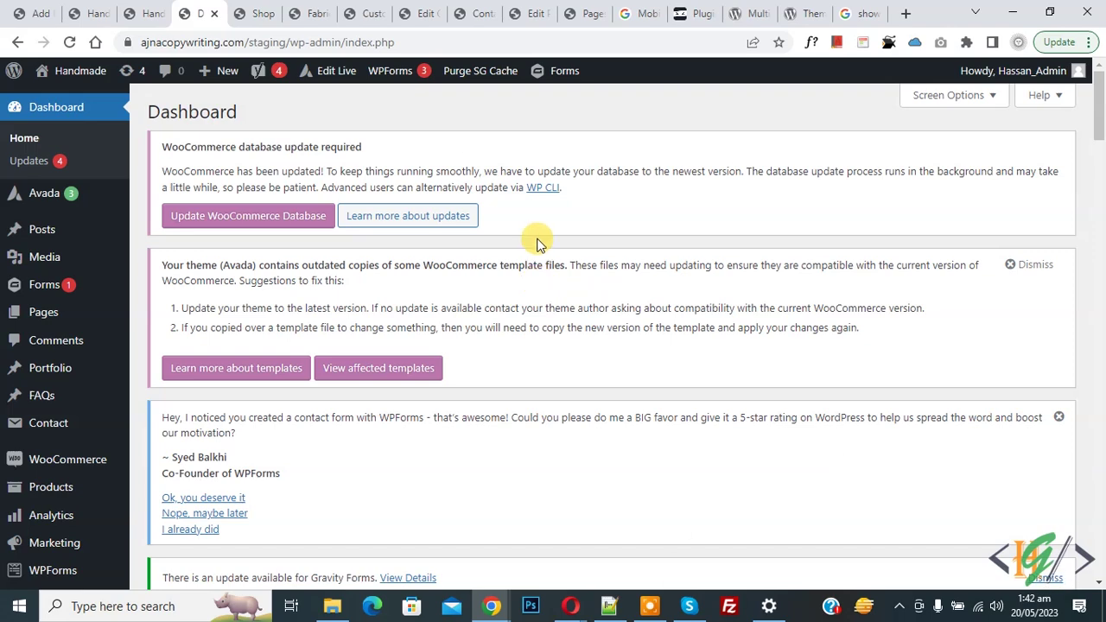
- Scroll down the admin Dashboard past the WooCommerce database and template notices
scroll(536, 244, "down", 2)
- Find Instantio – WooCommerce Quick Checkout under Add New plugins, install it and activate it
mouse_move(75, 469)
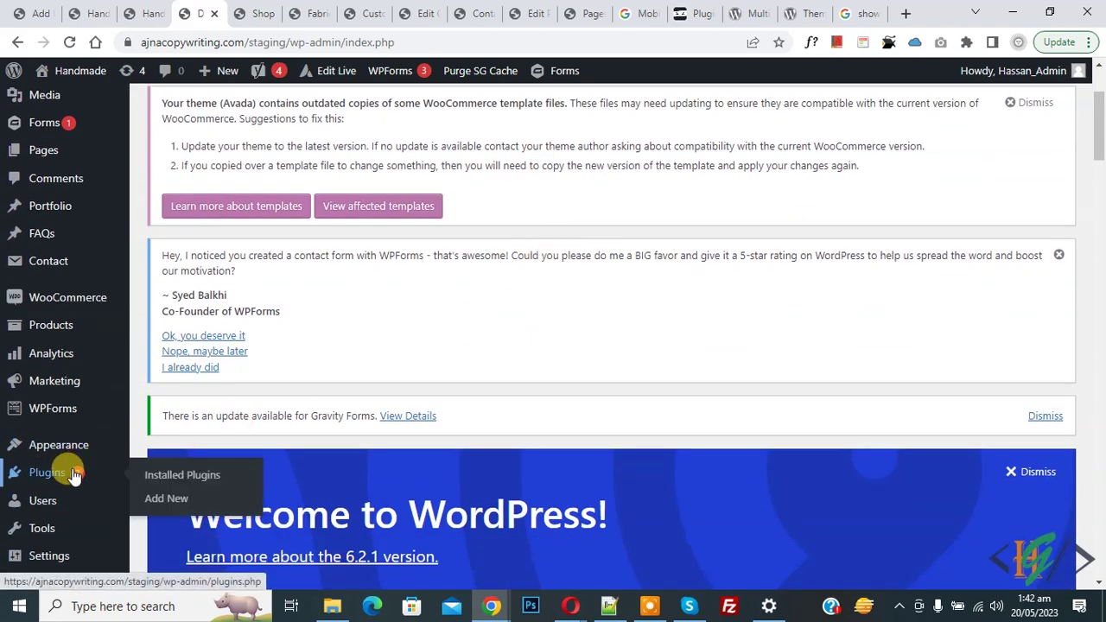
left_click(165, 499)
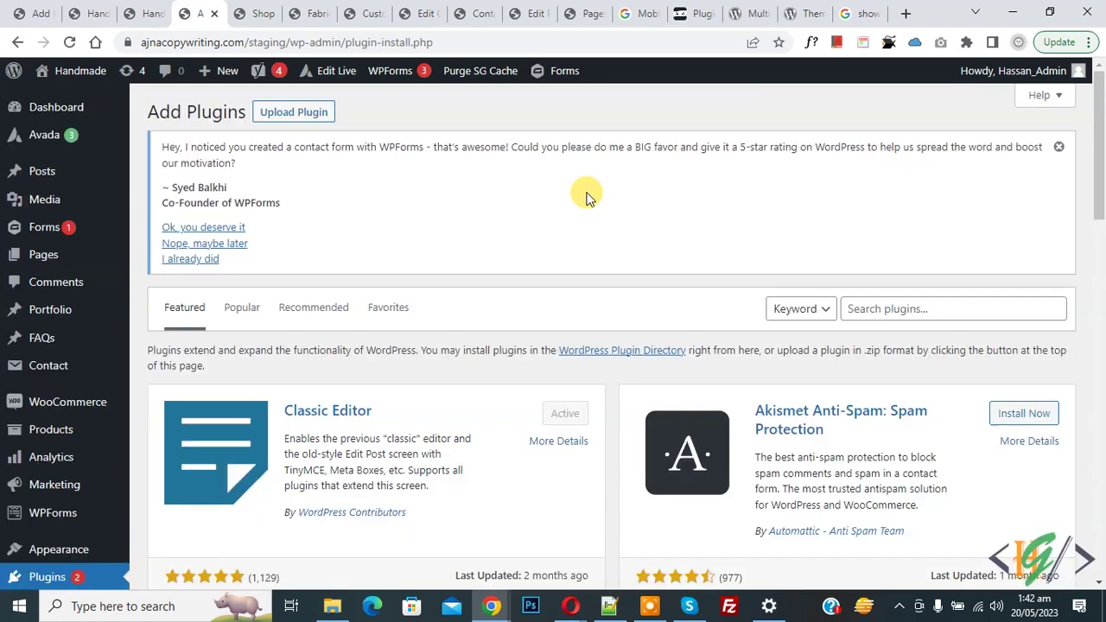
scroll(586, 197, "down", 1)
left_click(888, 229)
key("ctrl+v")
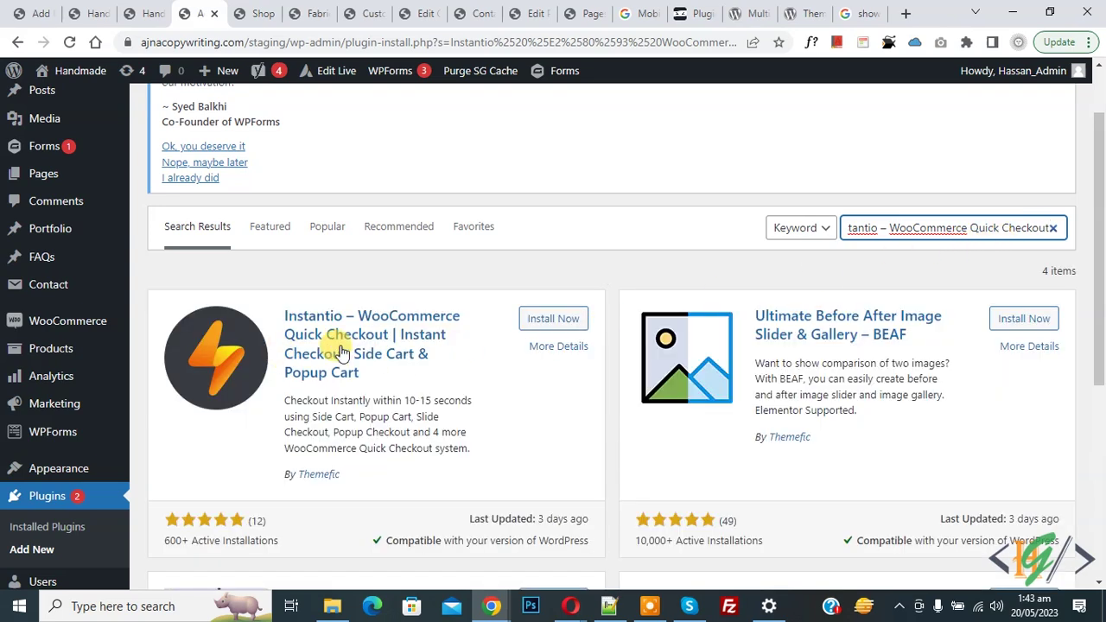
left_click(557, 321)
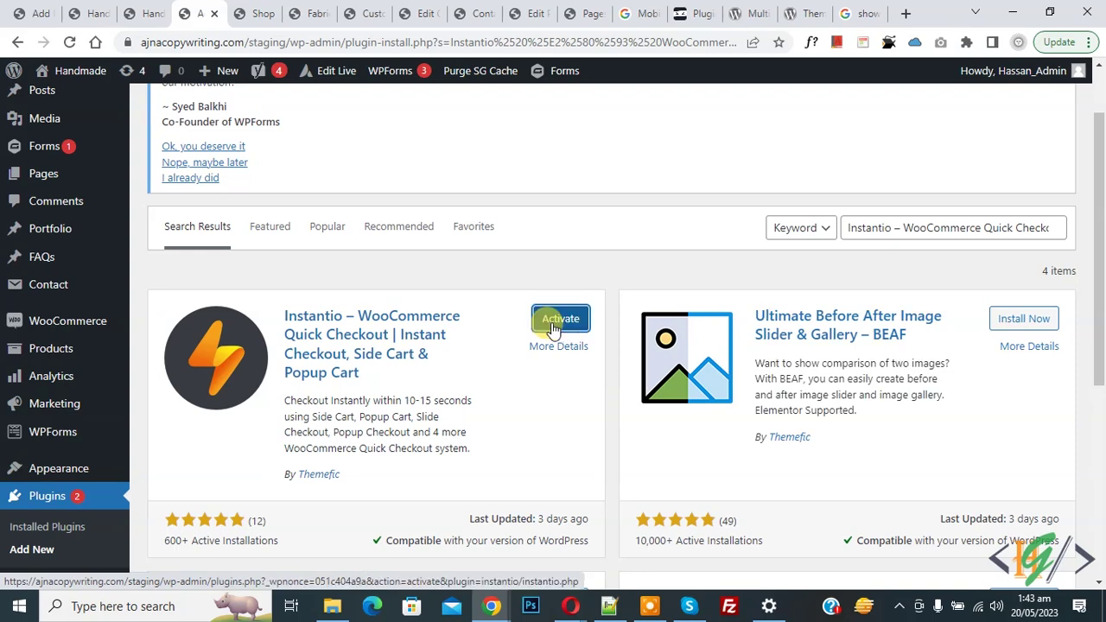
left_click(553, 327)
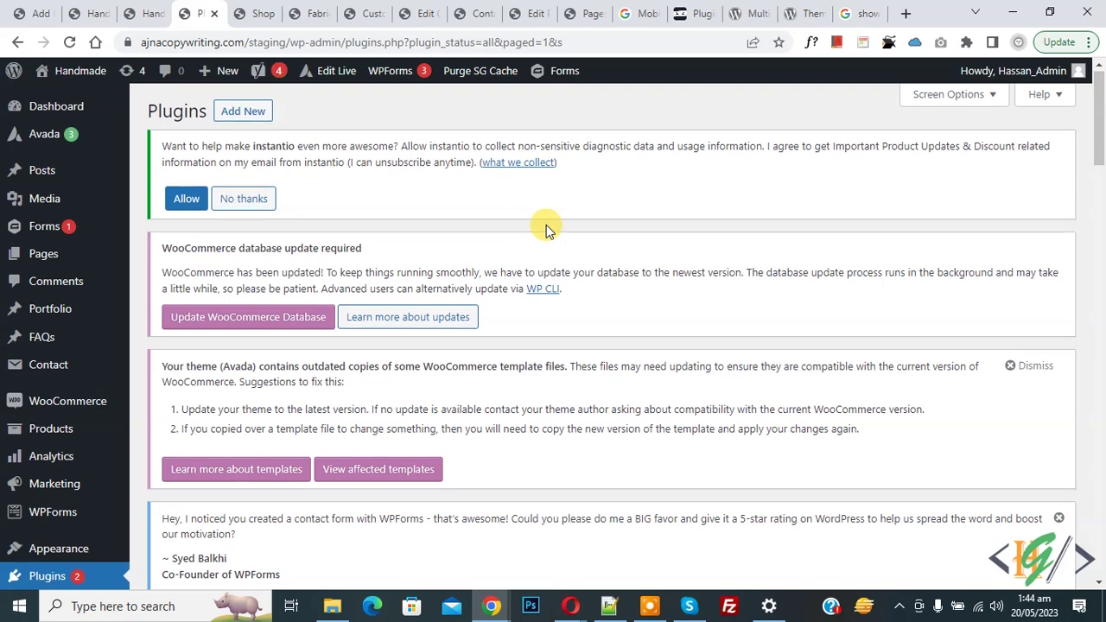
scroll(547, 225, "down", 5)
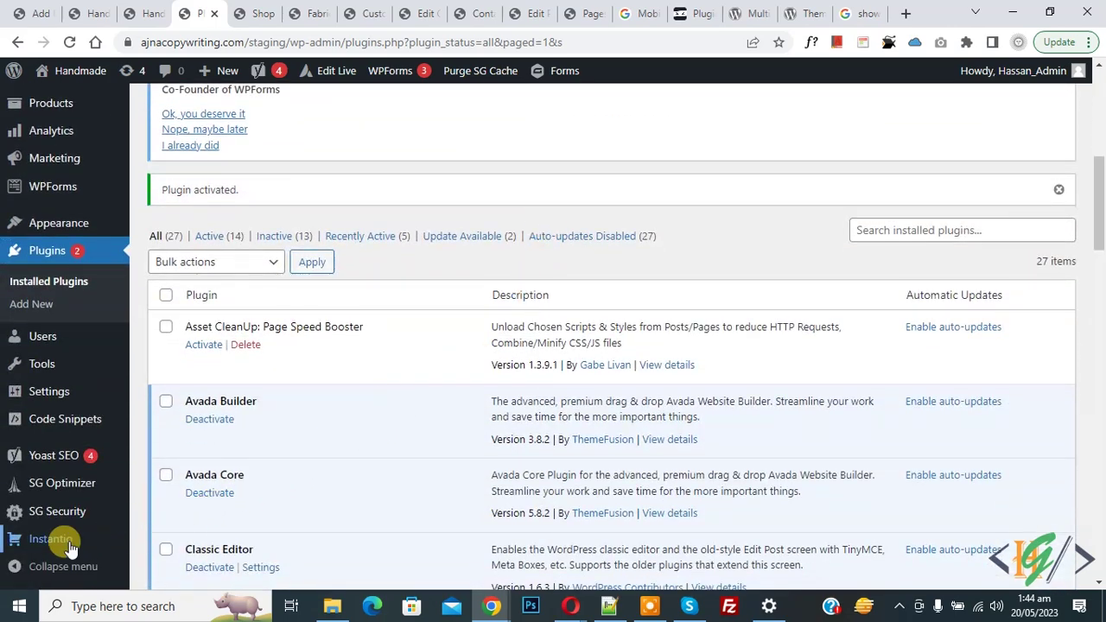
- Open Instantio's General settings and reselect Popup Cart in the Select Layout list
mouse_move(60, 545)
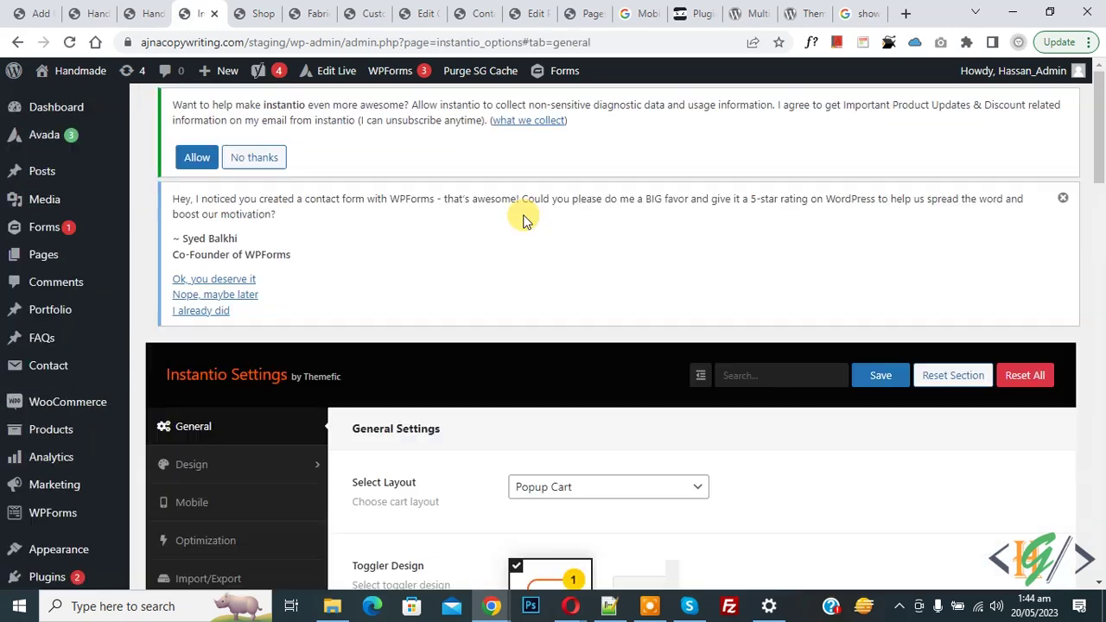
scroll(484, 255, "down", 2)
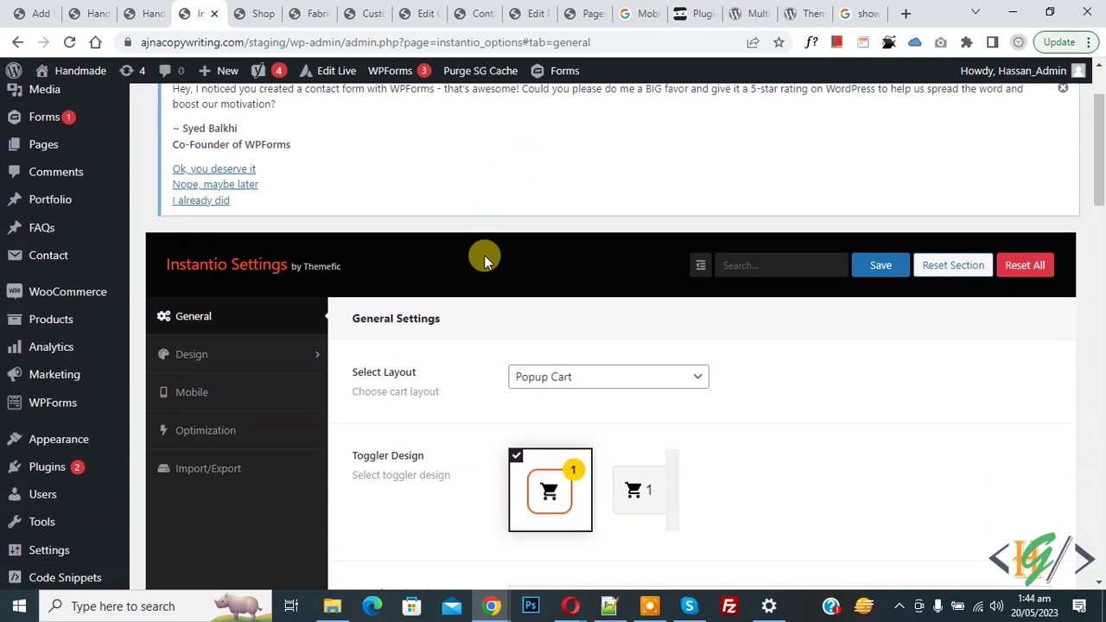
scroll(411, 250, "down", 1)
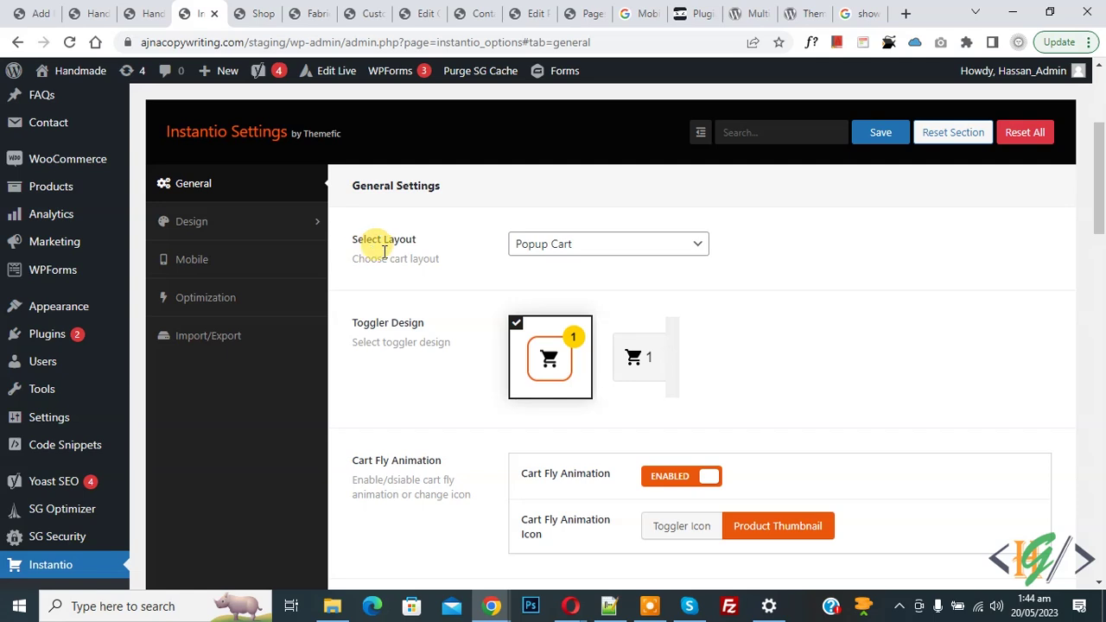
left_click(553, 245)
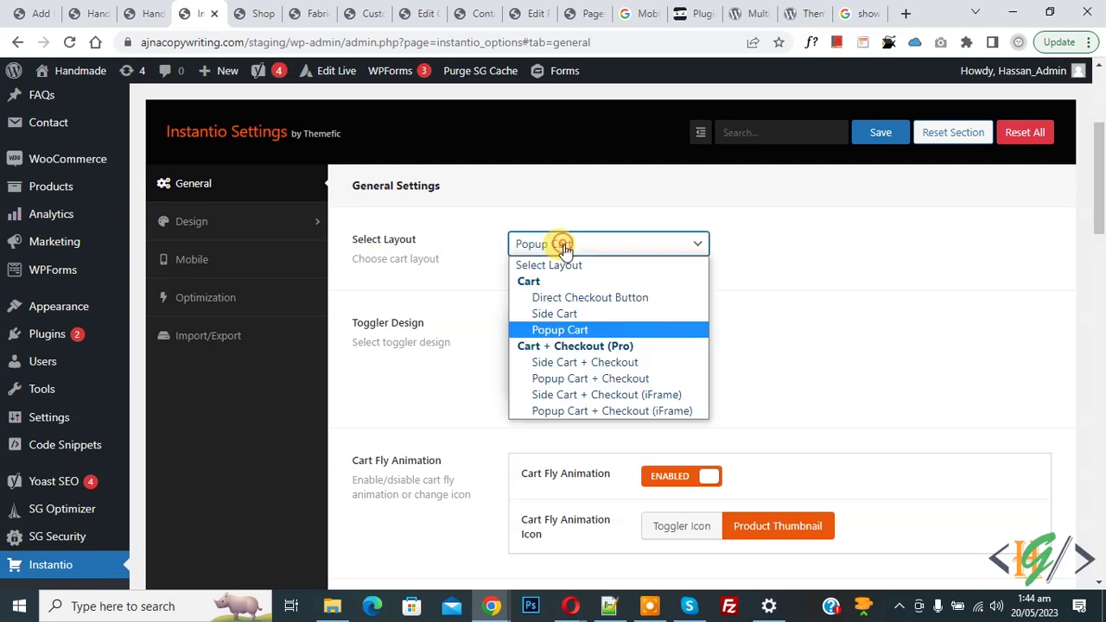
left_click(558, 329)
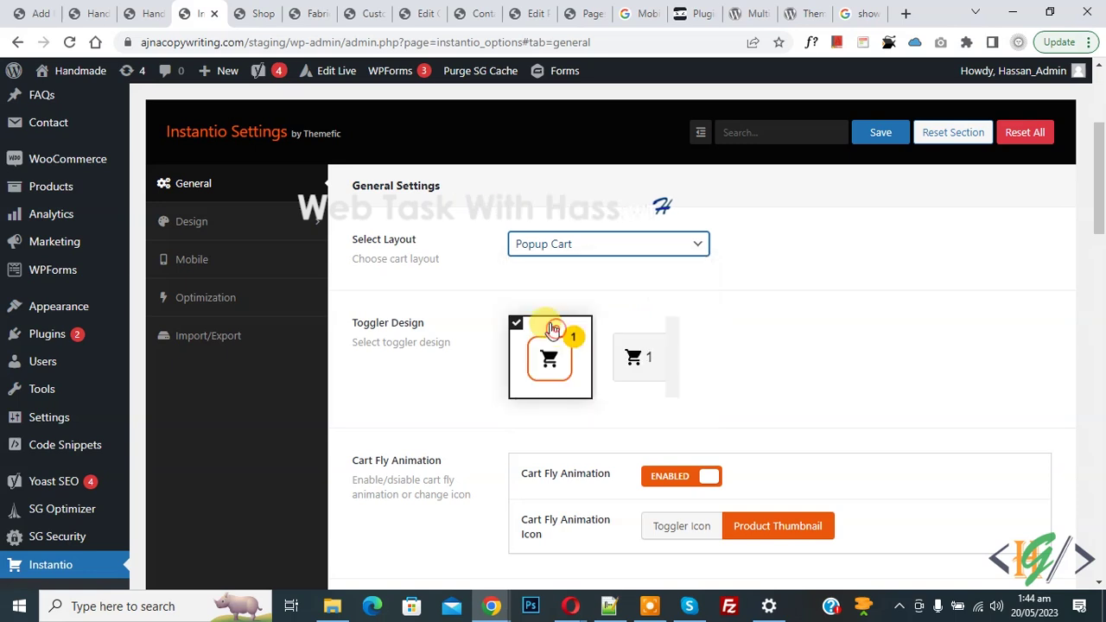
scroll(459, 268, "down", 1)
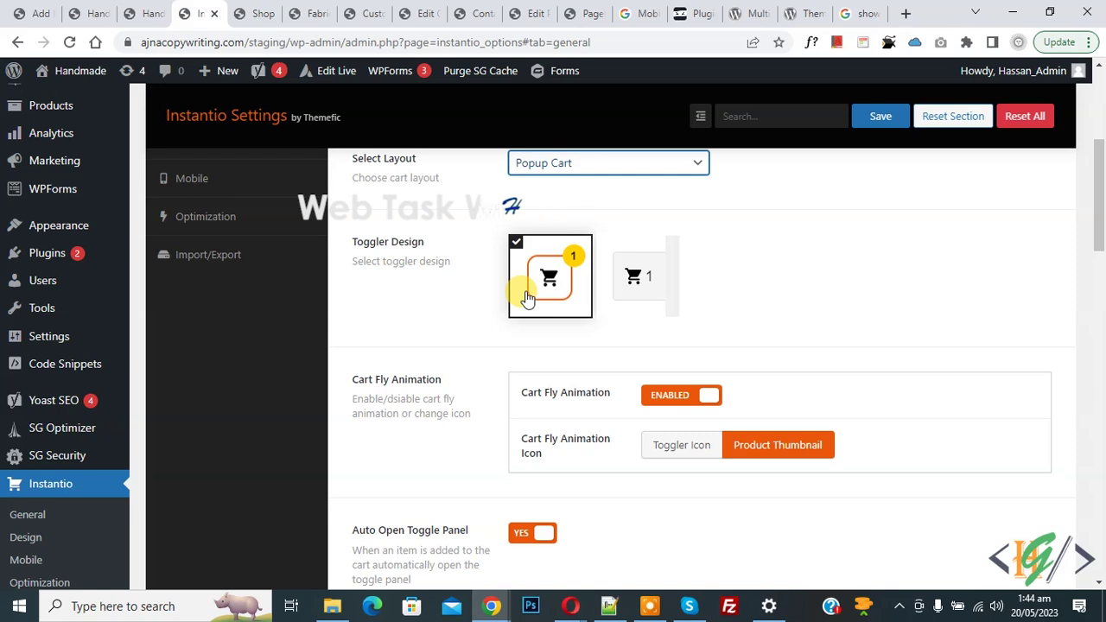
scroll(466, 277, "down", 1)
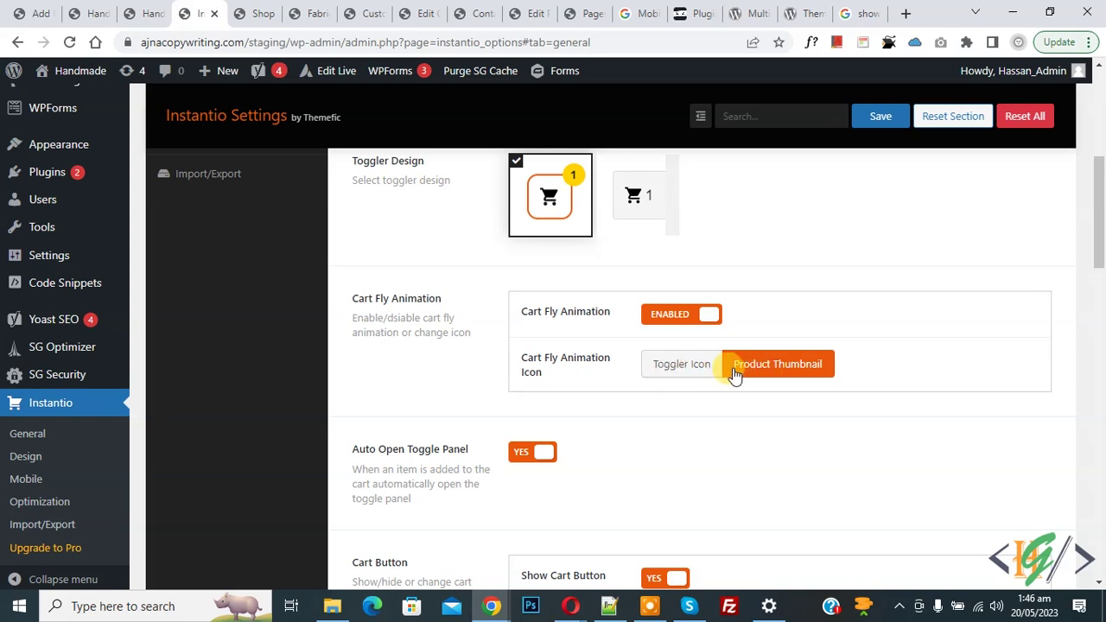
- Review the General settings down to Show Checkout Button, save them, and return to the top
scroll(451, 291, "down", 2)
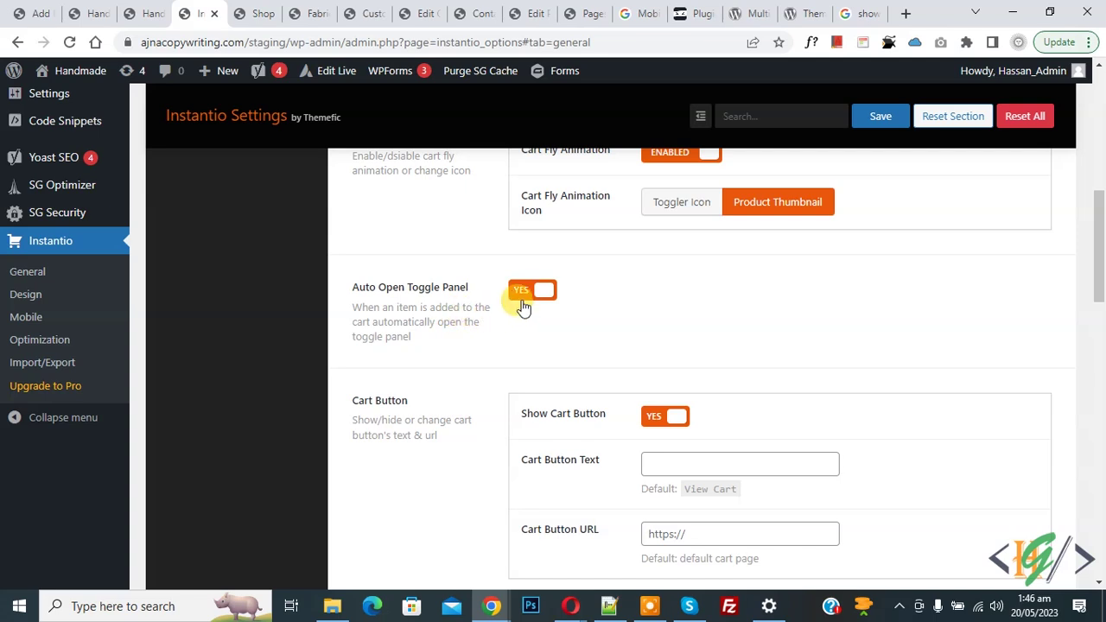
scroll(484, 335, "down", 1)
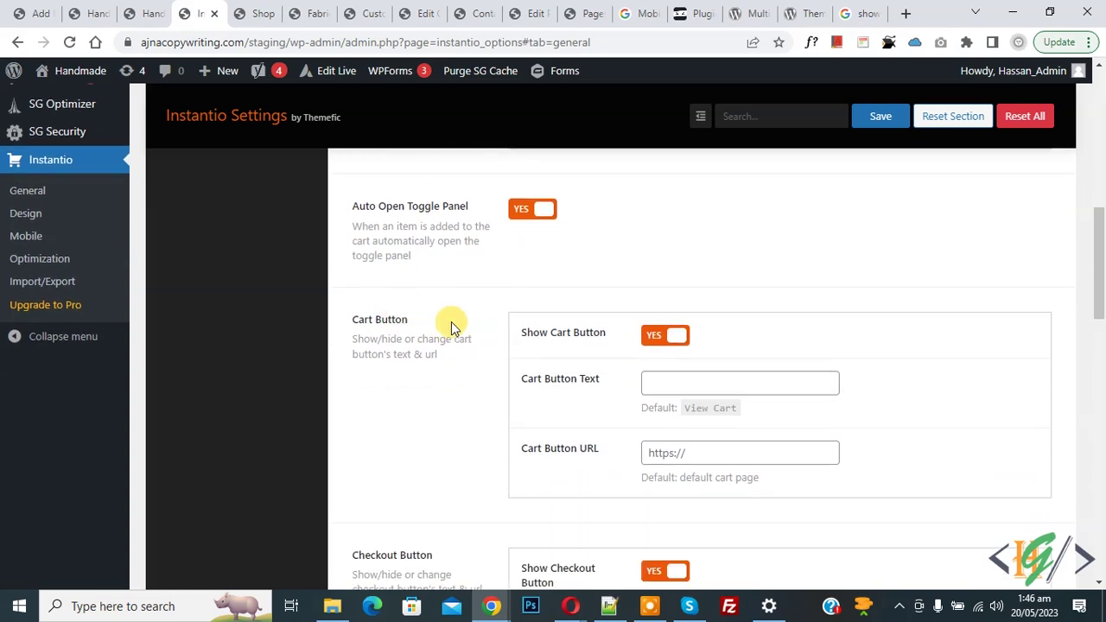
scroll(458, 350, "down", 1)
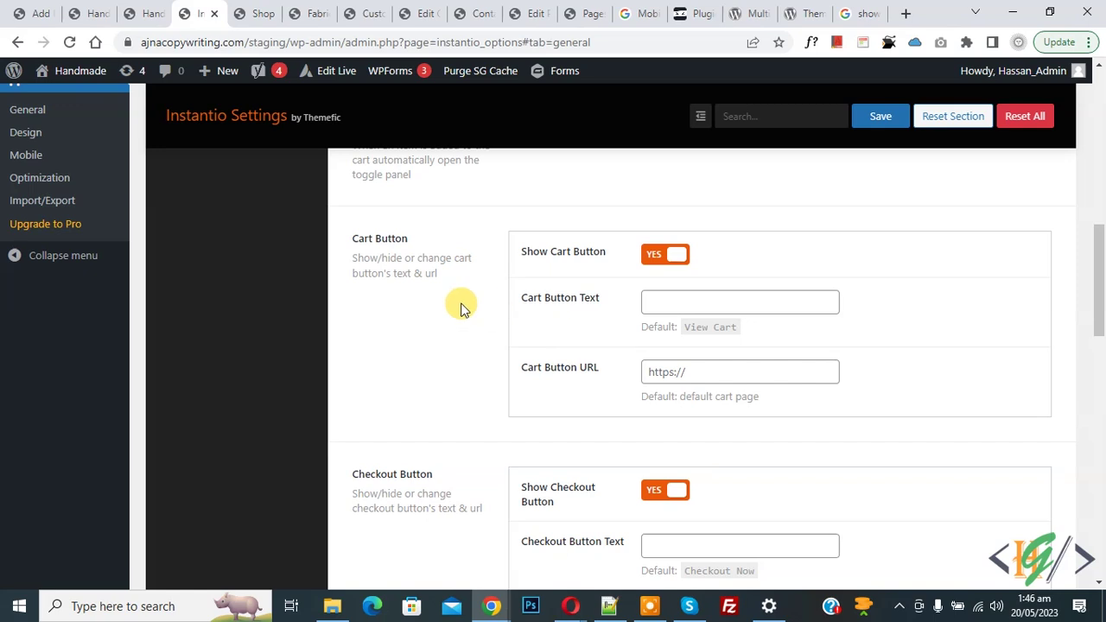
scroll(457, 308, "down", 2)
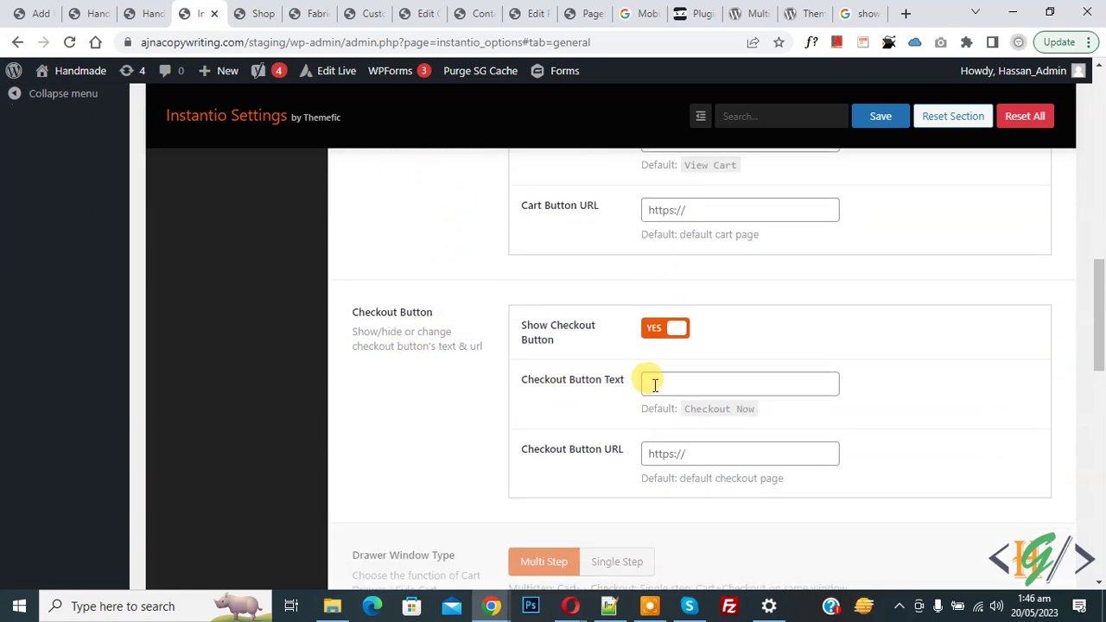
scroll(507, 375, "down", 1)
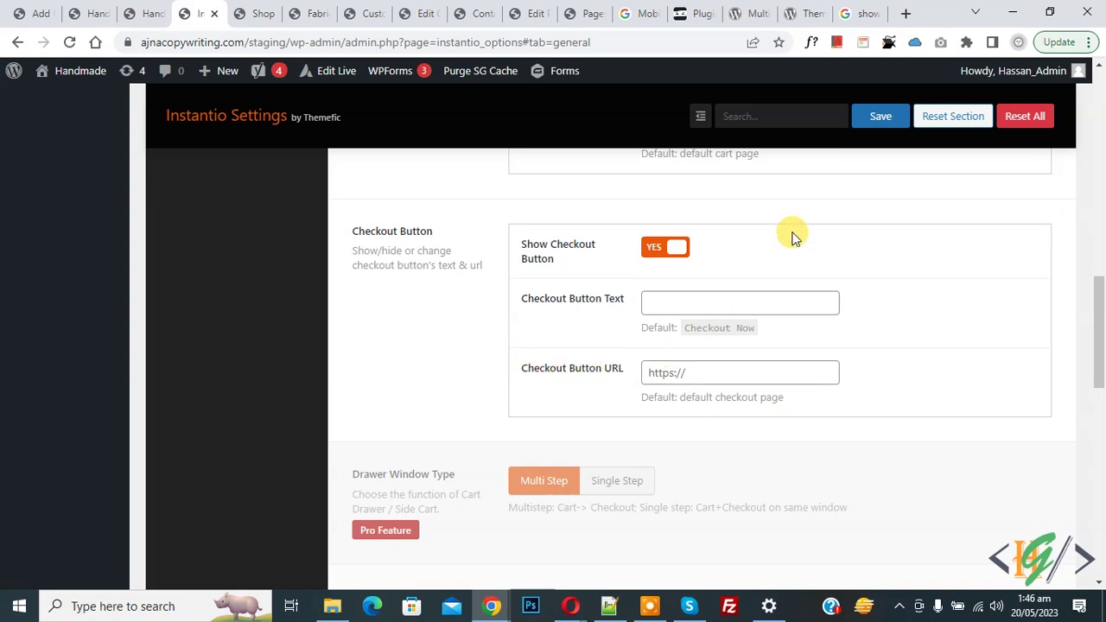
left_click(882, 116)
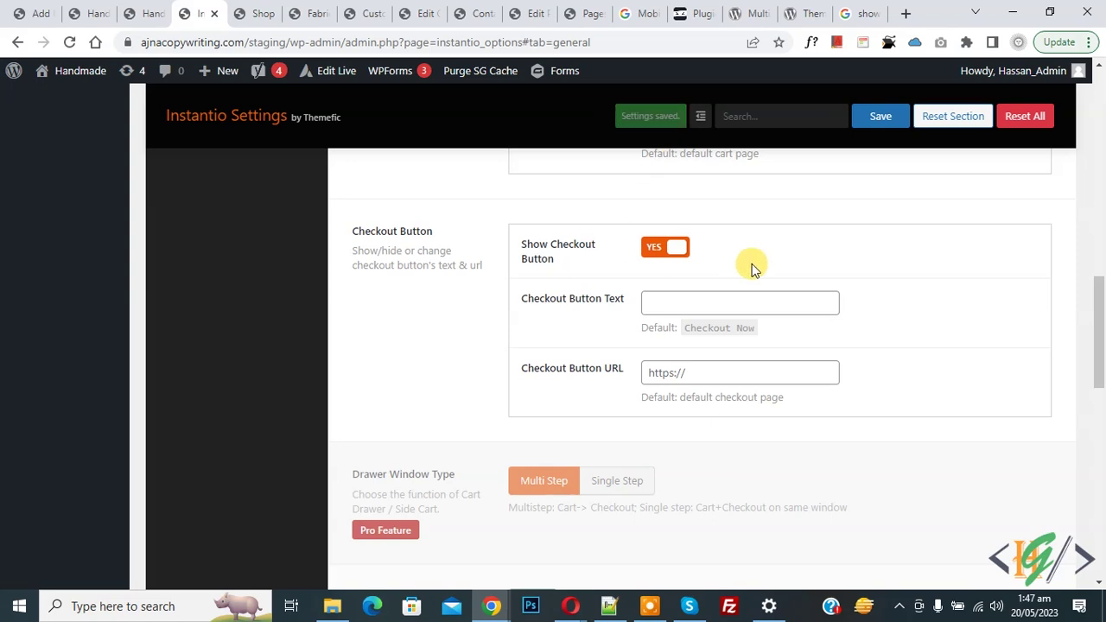
left_click_drag(1101, 333, 1101, 462)
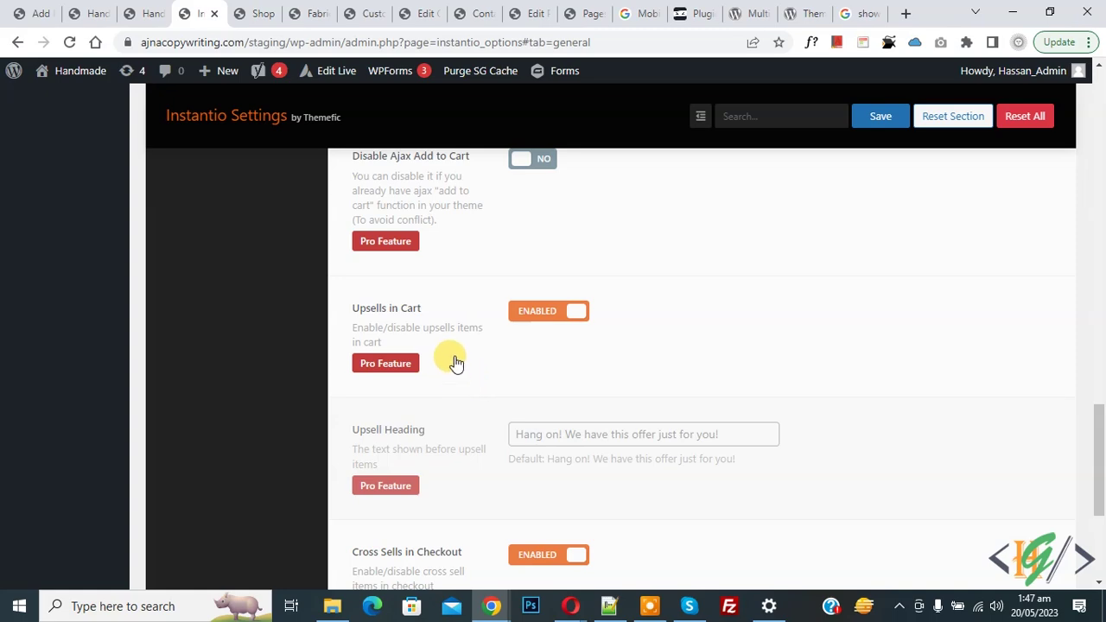
left_click_drag(1099, 470, 1101, 179)
- Open Design > Toggler Design and check the toggler sits at Right horizontally and Bottom vertically
left_click(248, 309)
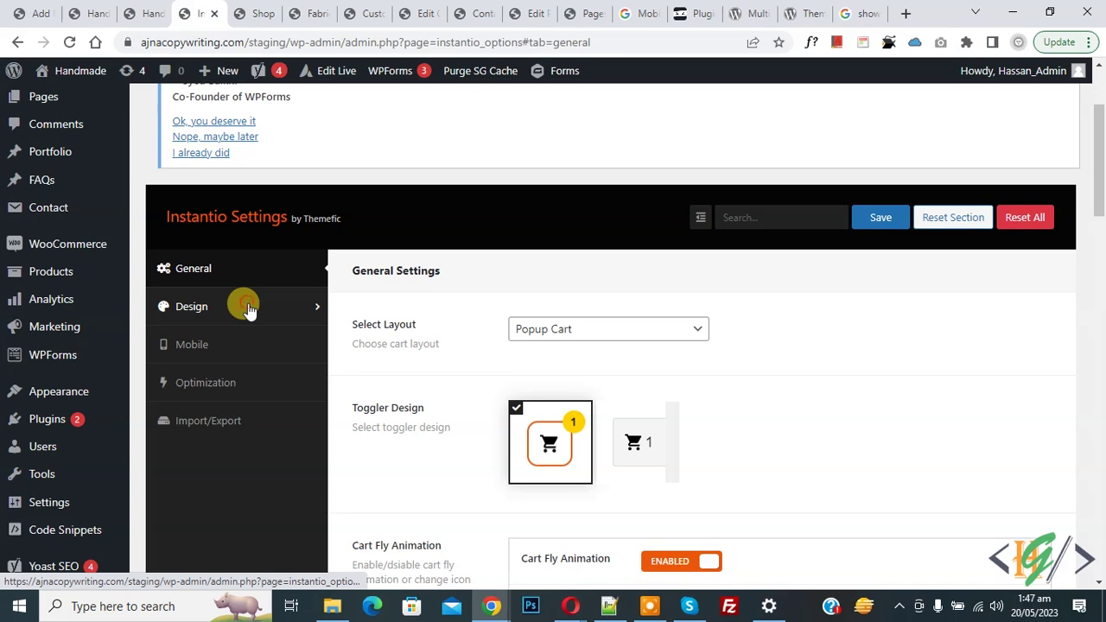
left_click(237, 344)
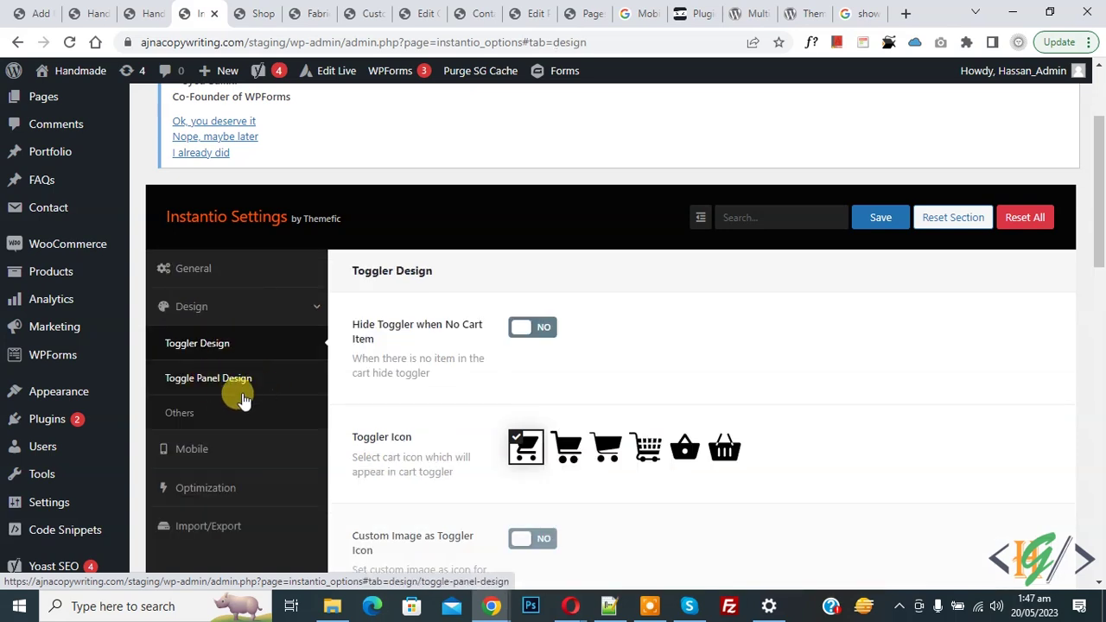
left_click(200, 348)
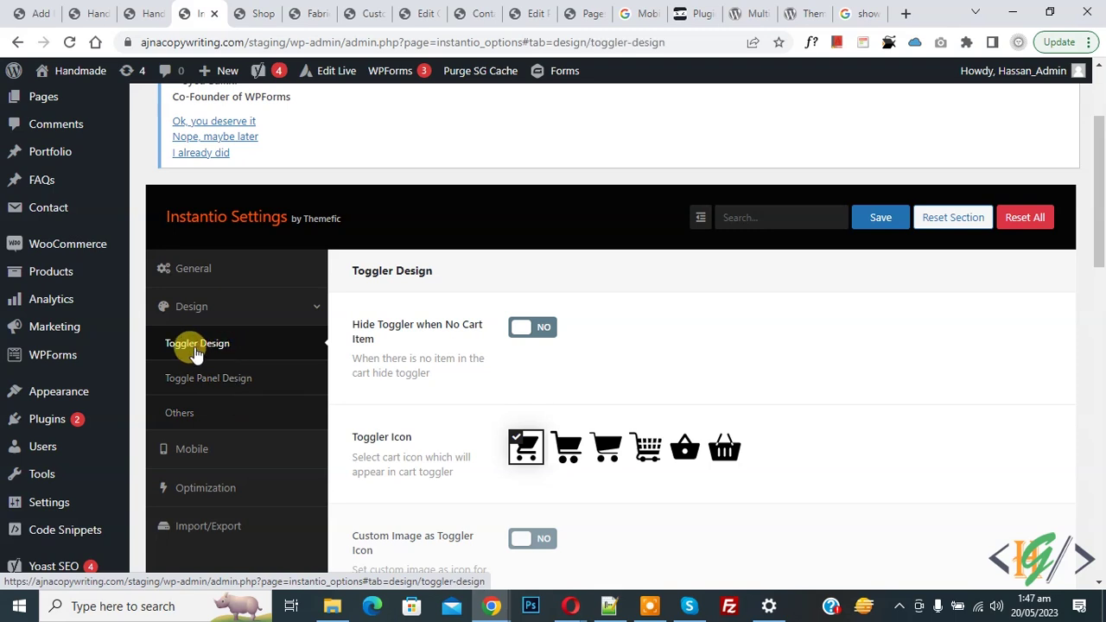
scroll(421, 353, "down", 1)
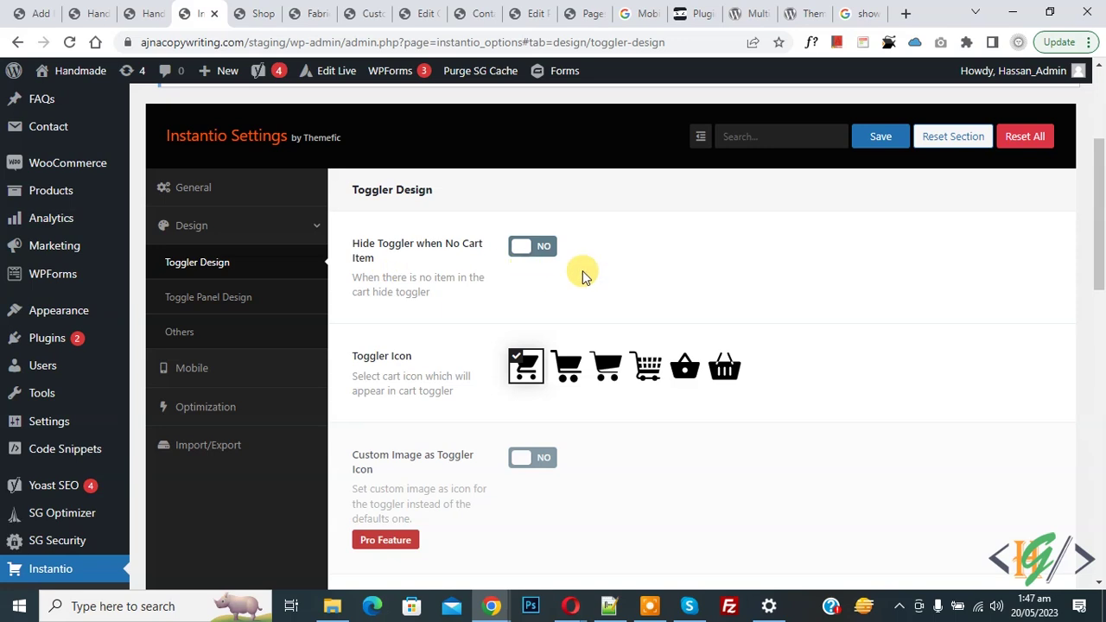
scroll(473, 279, "down", 1)
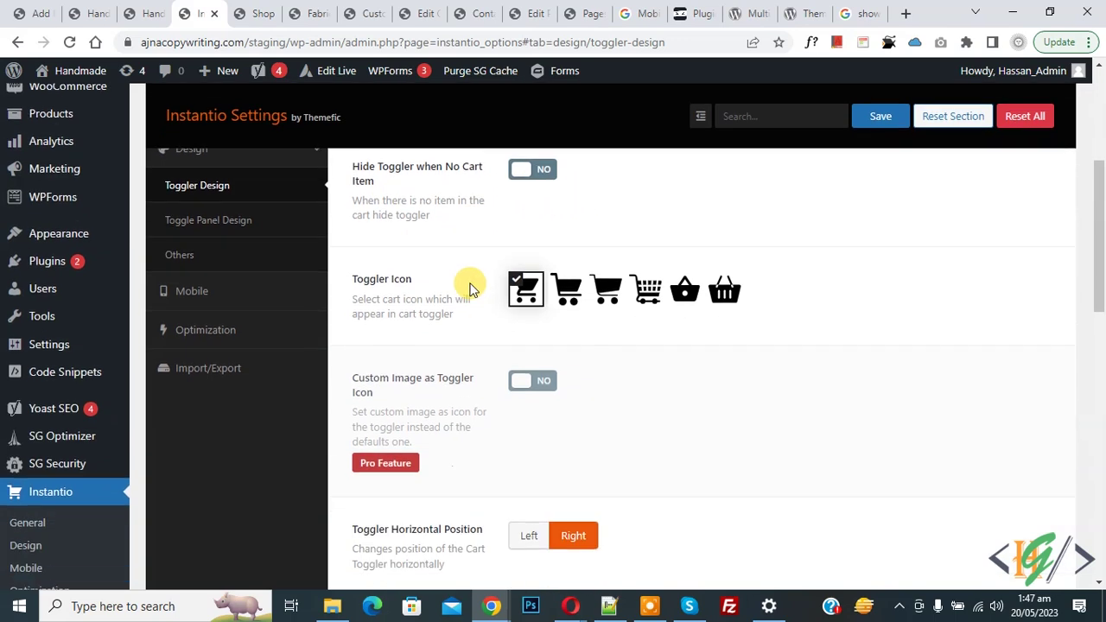
- Try the second cart icon, revert to the first icon, and browse the toggler colour options
left_click(568, 289)
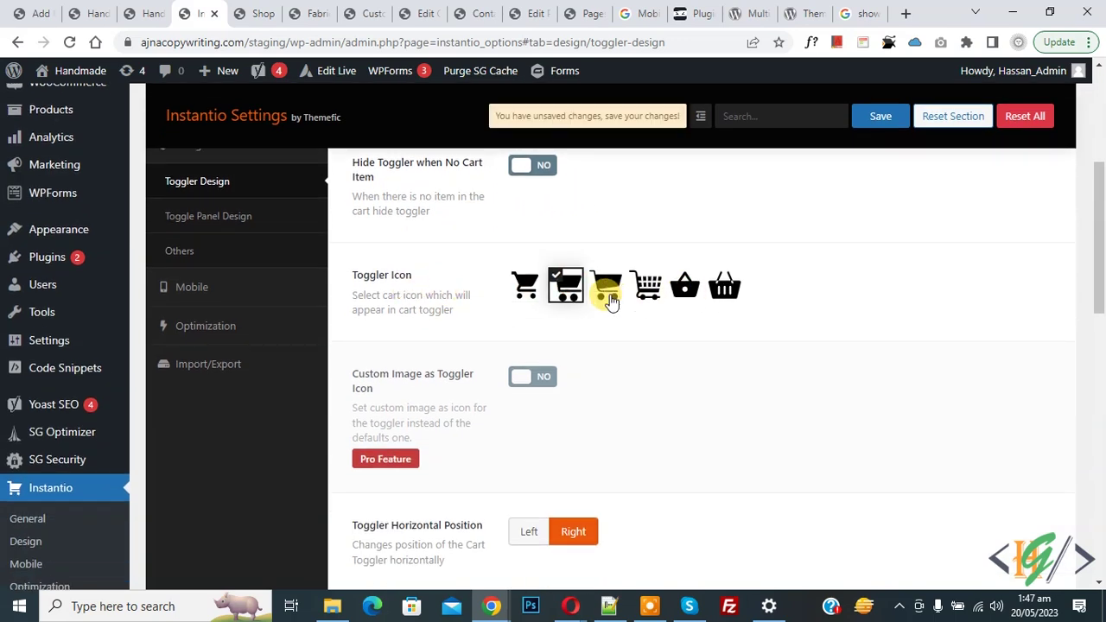
left_click(523, 288)
scroll(574, 304, "down", 3)
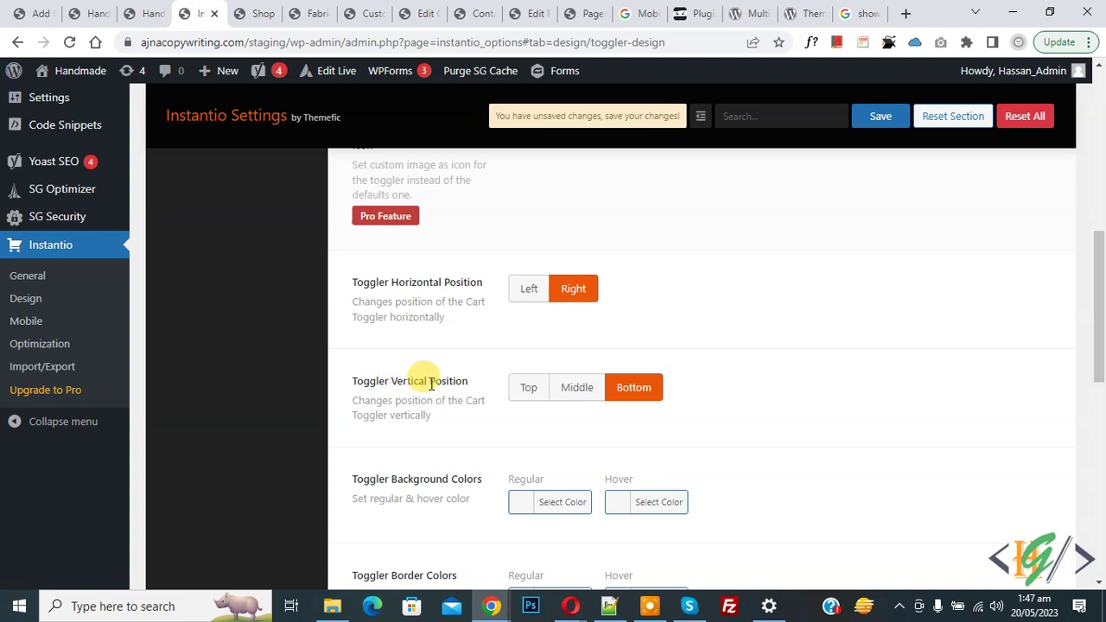
scroll(462, 363, "down", 2)
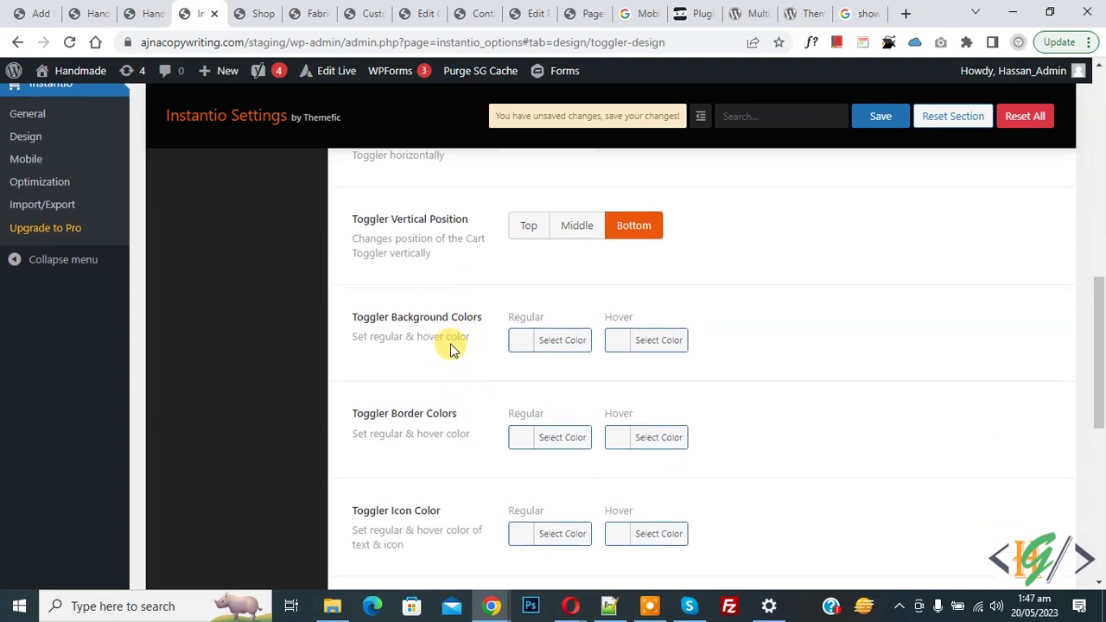
scroll(450, 389, "down", 1)
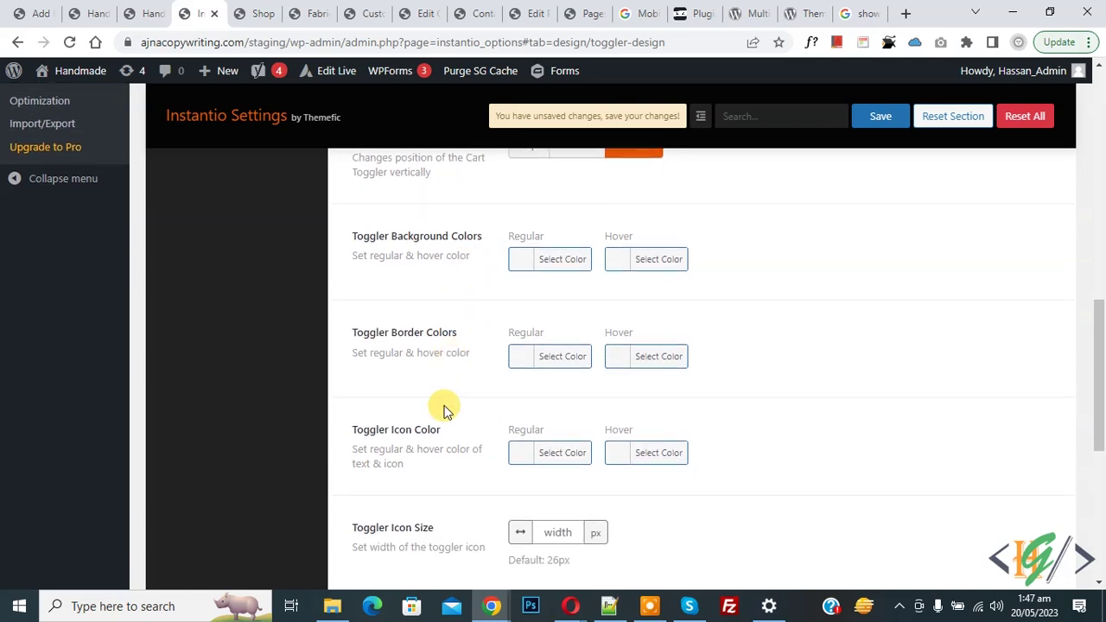
scroll(462, 406, "up", 8)
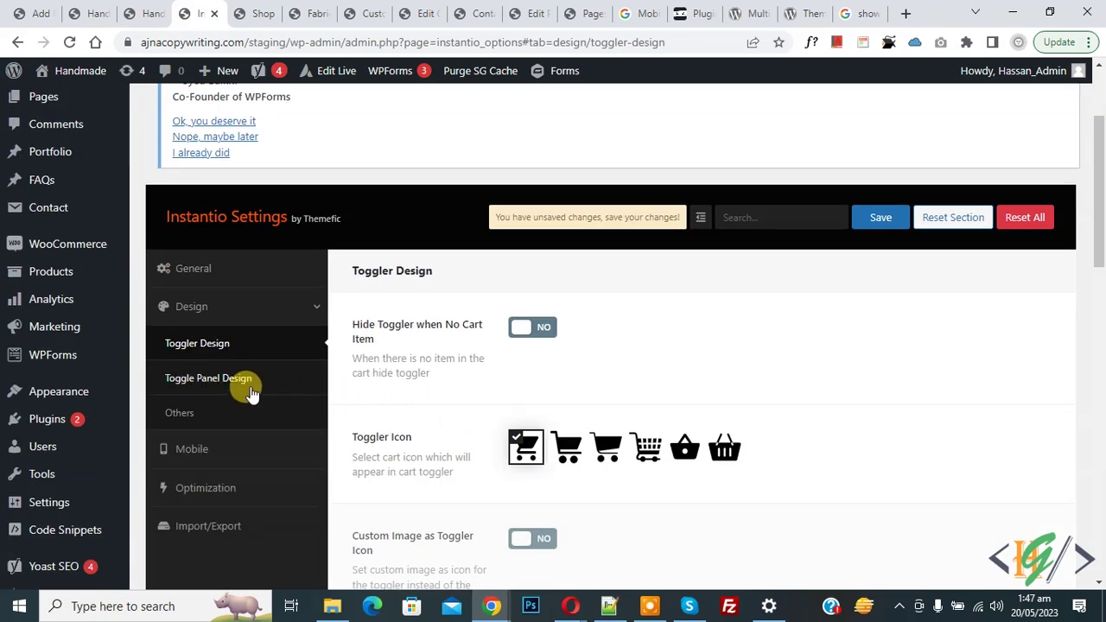
- Browse the Toggle Panel Design, Others and Mobile sections, then save from the General tab
left_click(251, 394)
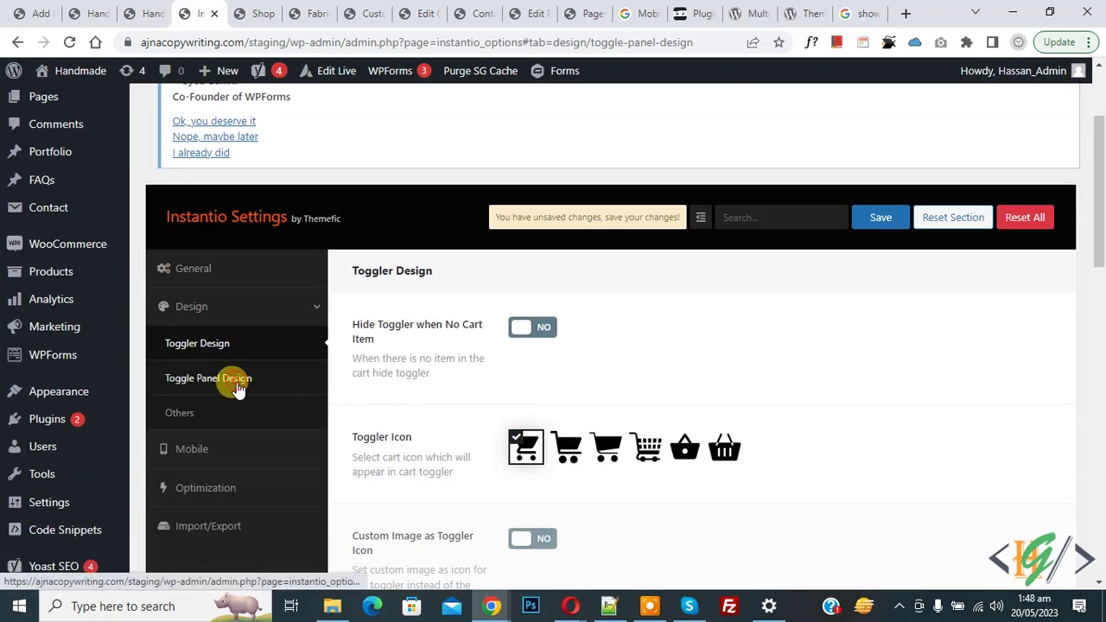
scroll(380, 376, "down", 5)
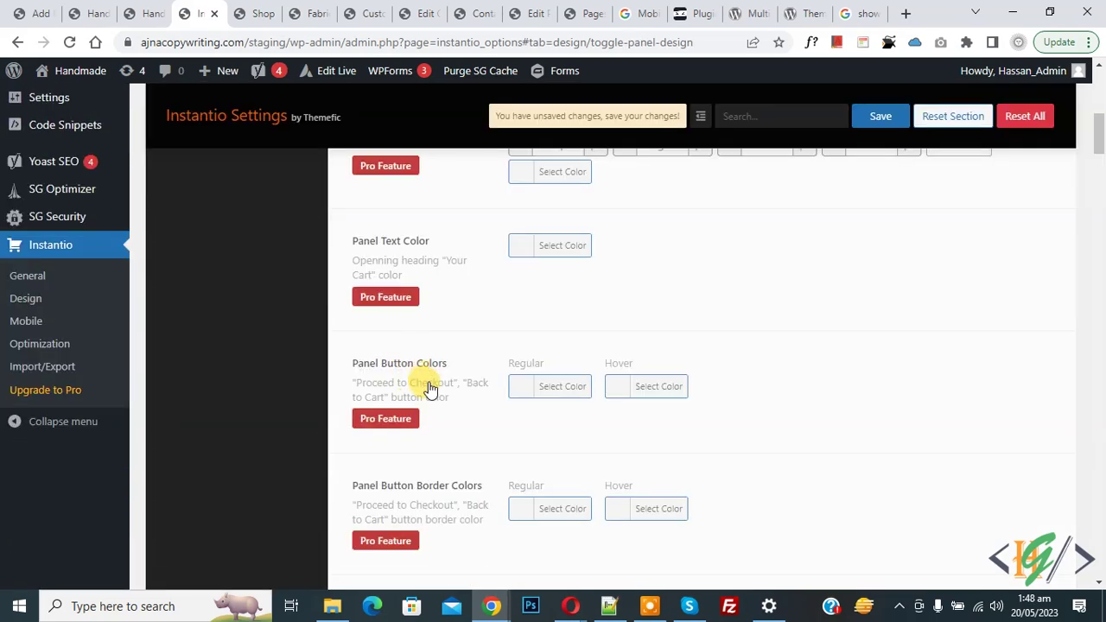
scroll(439, 407, "down", 2)
mouse_move(1099, 137)
left_mouse_down()
mouse_move(1102, 411)
mouse_move(1101, 142)
left_mouse_up()
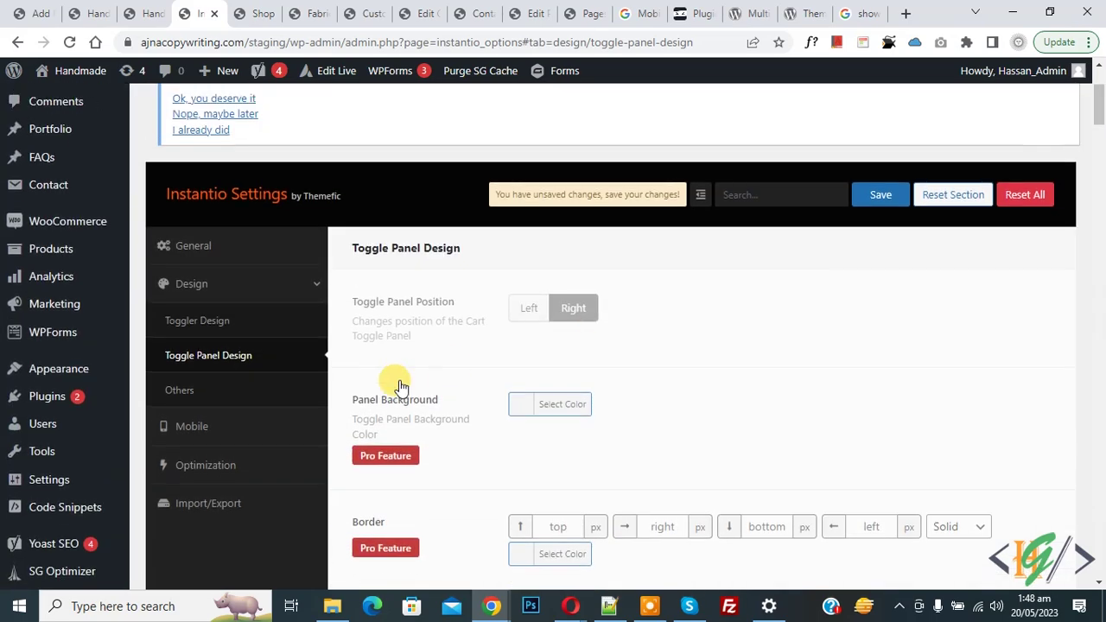
left_click(180, 392)
scroll(259, 371, "down", 1)
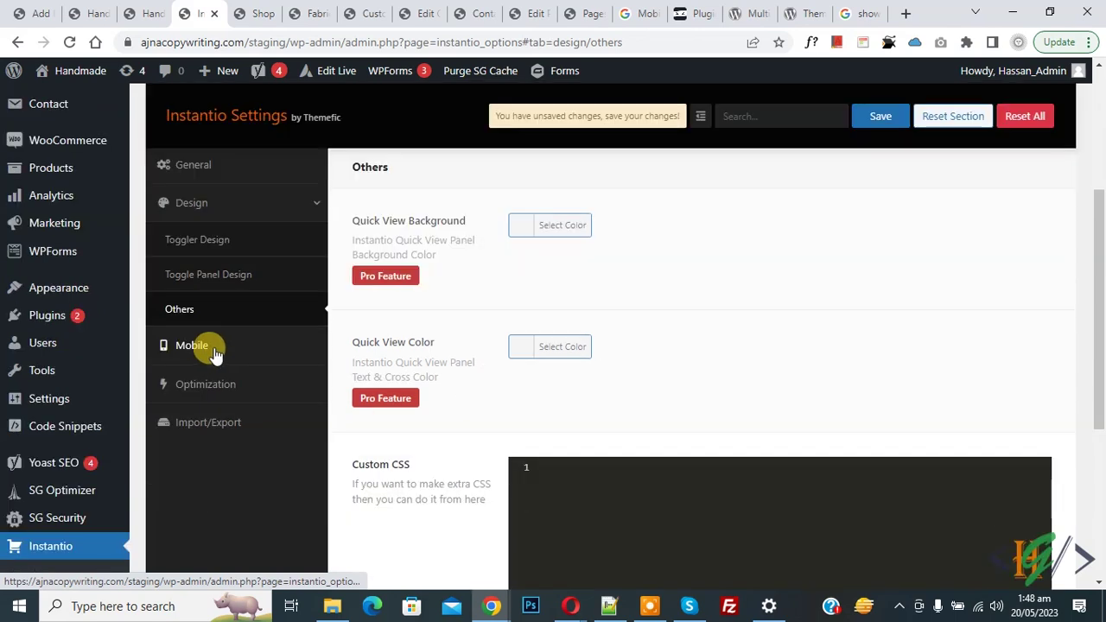
left_click(220, 350)
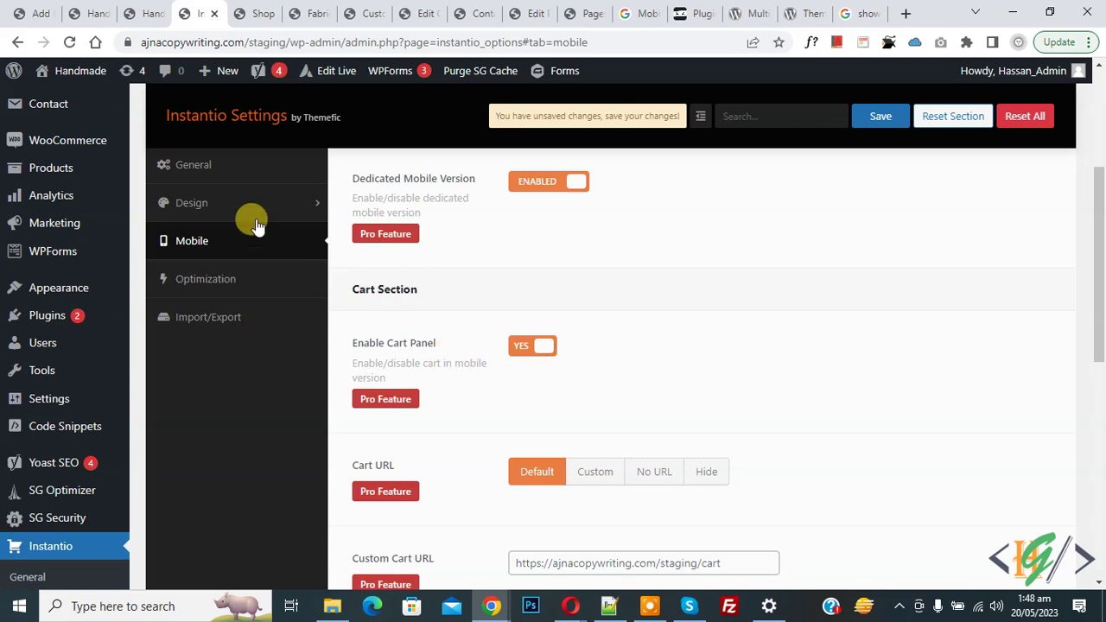
left_click(210, 168)
left_click(880, 115)
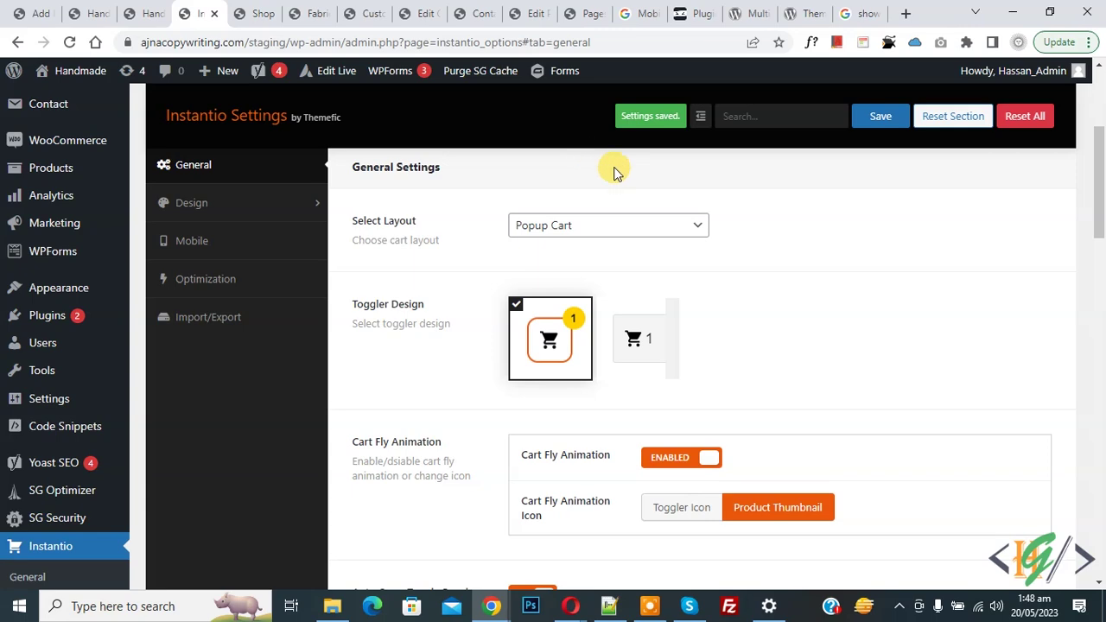
- Reload the Shop and Fabric mask product tabs so the new Instantio settings apply
left_click(260, 13)
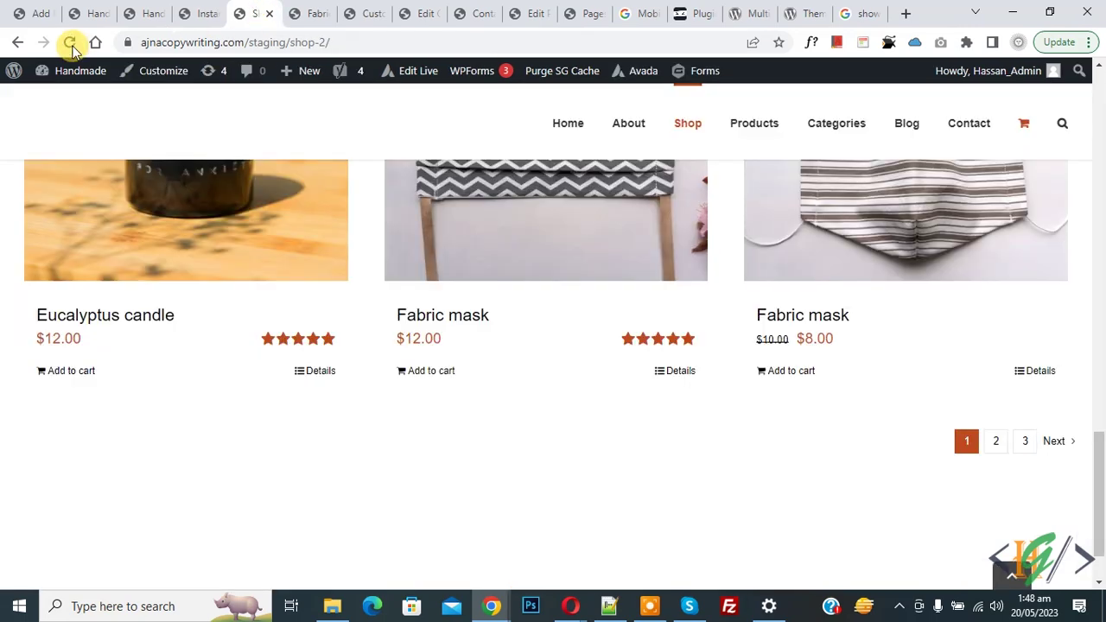
left_click(70, 42)
left_click(296, 11)
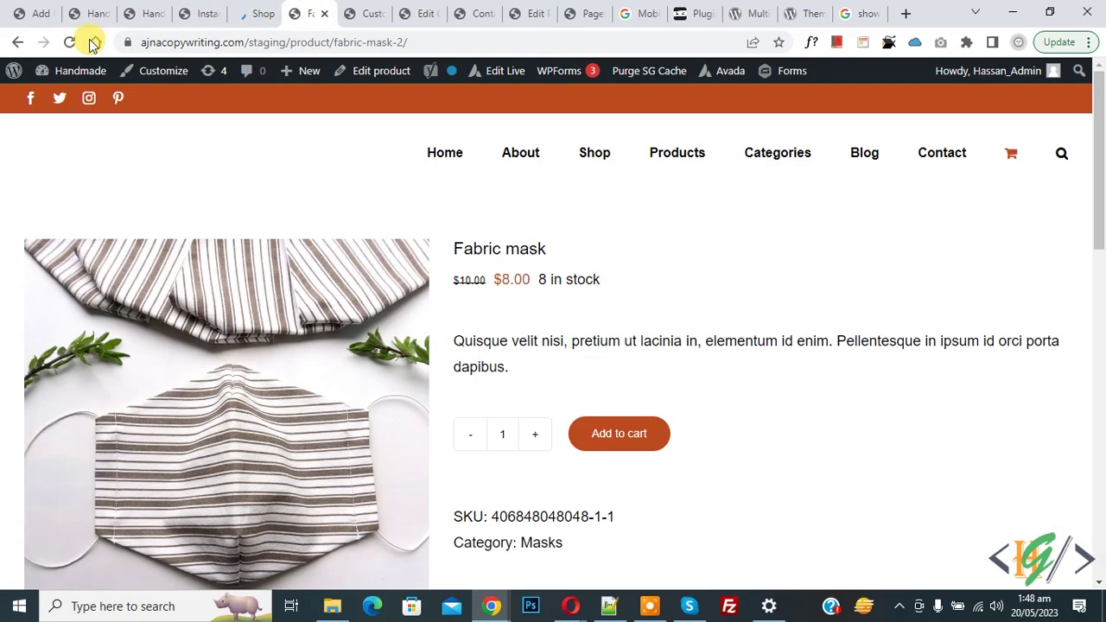
left_click(72, 42)
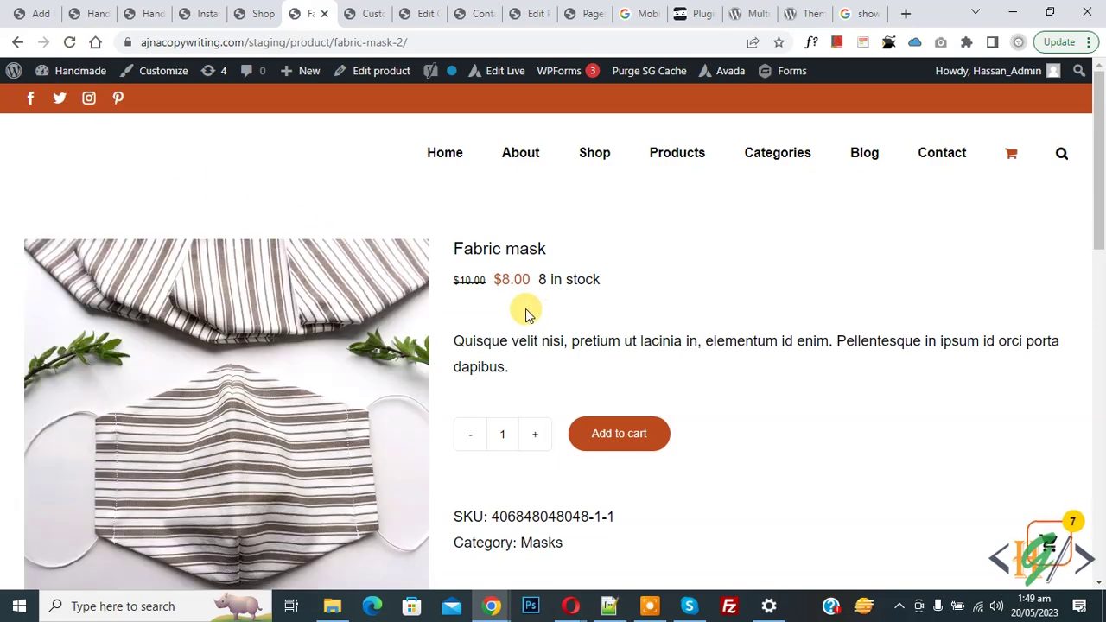
- Add the $8.00 and $12.00 Fabric masks to the cart, checking the popup cart in between
left_click(604, 439)
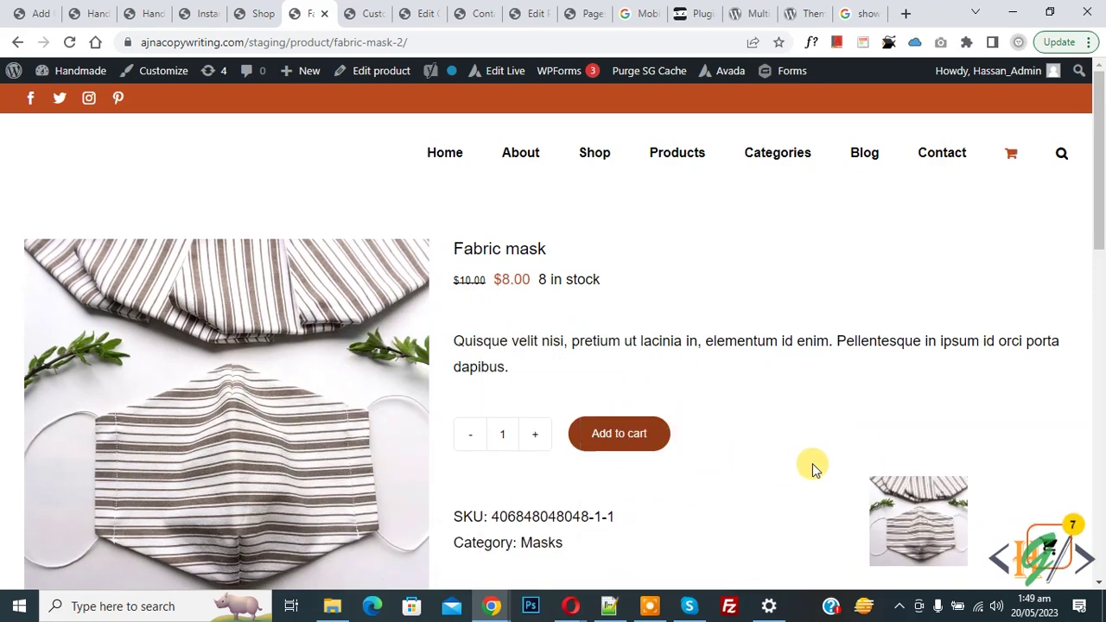
left_click(1042, 522)
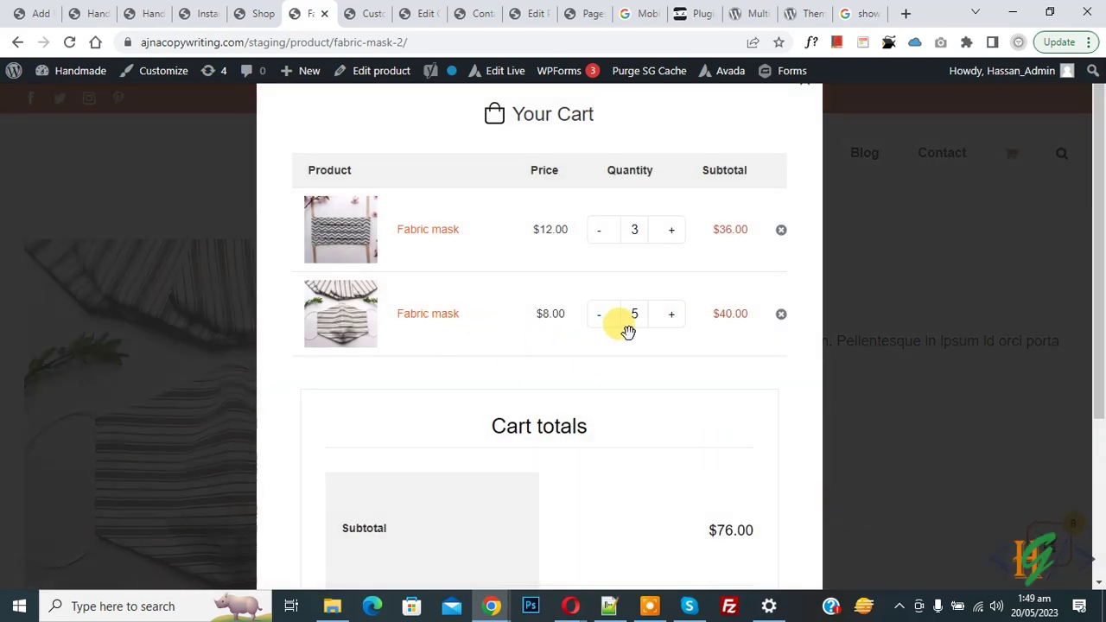
left_click(255, 13)
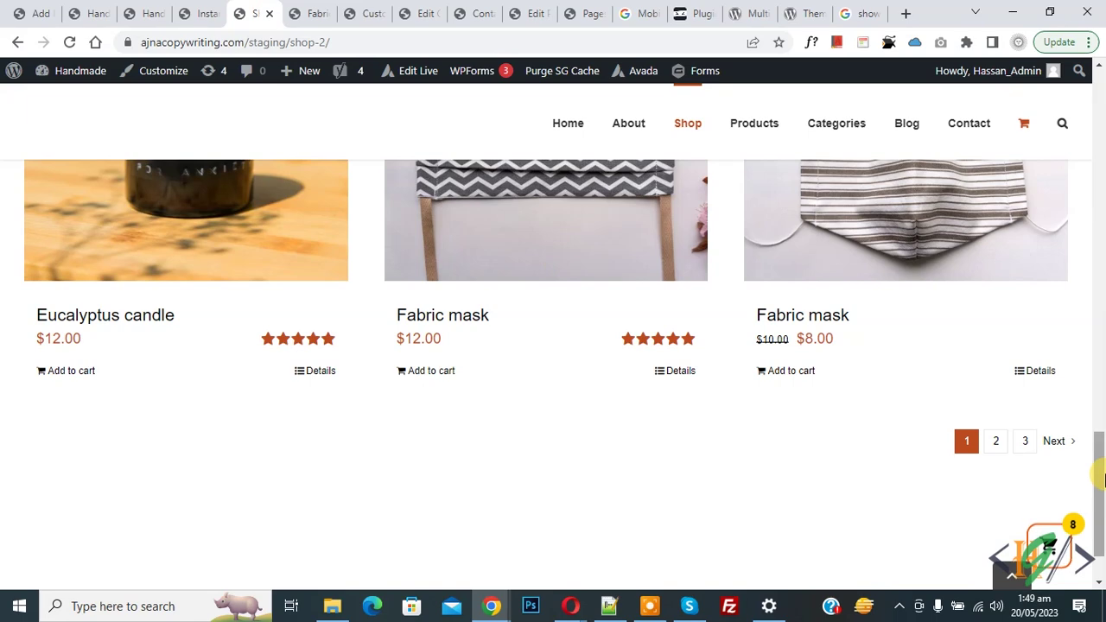
left_click(425, 410)
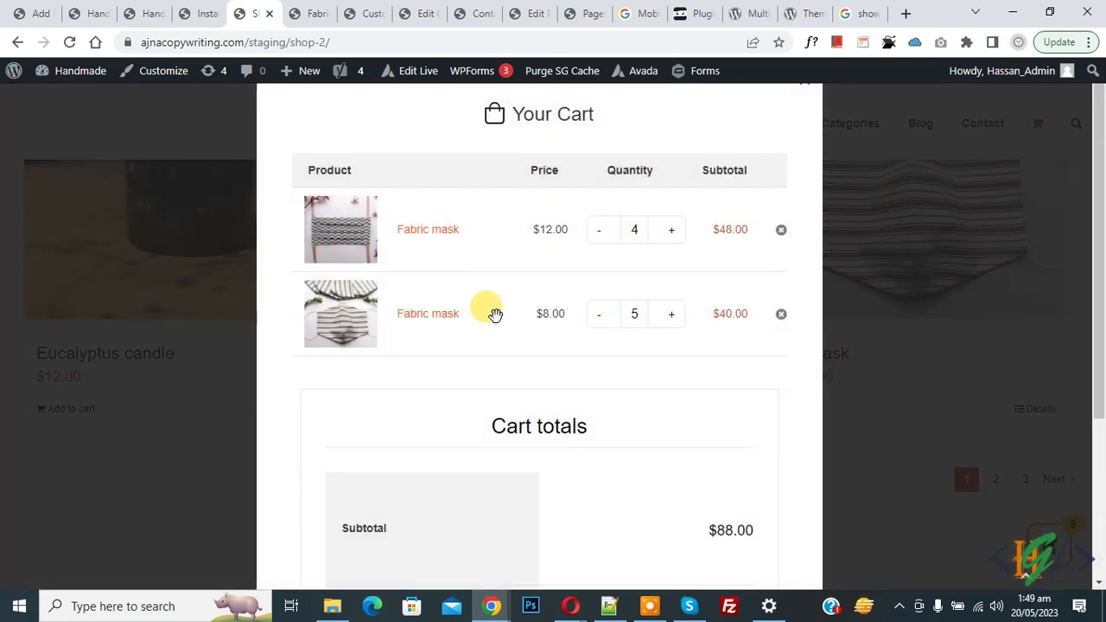
- Set Cart Fly Animation to DISABLED in Instantio's General settings and save
left_click(205, 13)
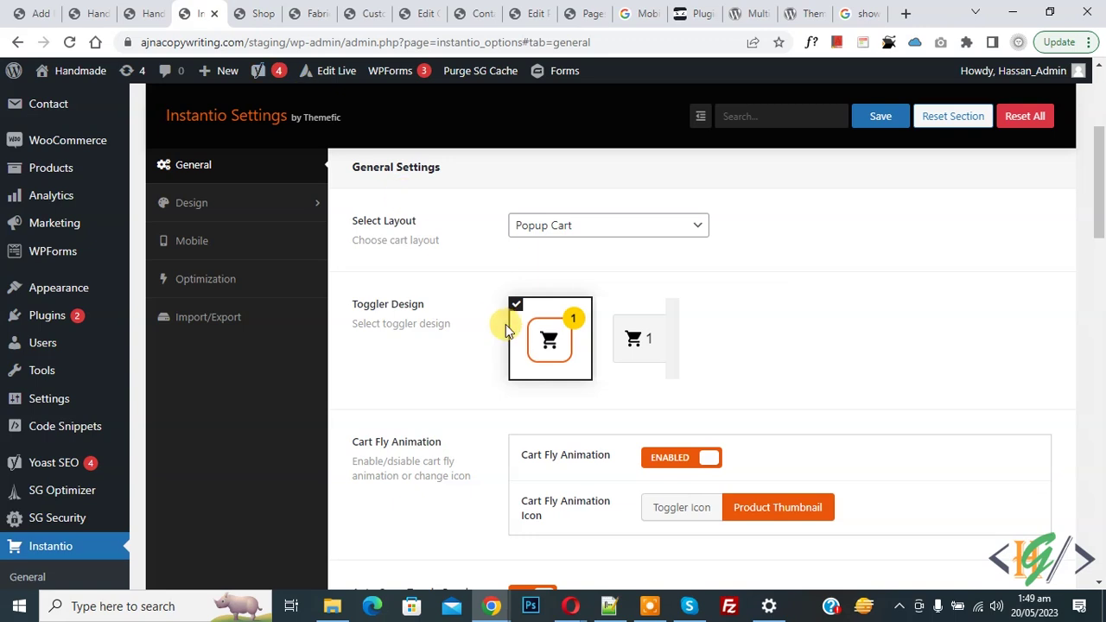
scroll(507, 329, "down", 1)
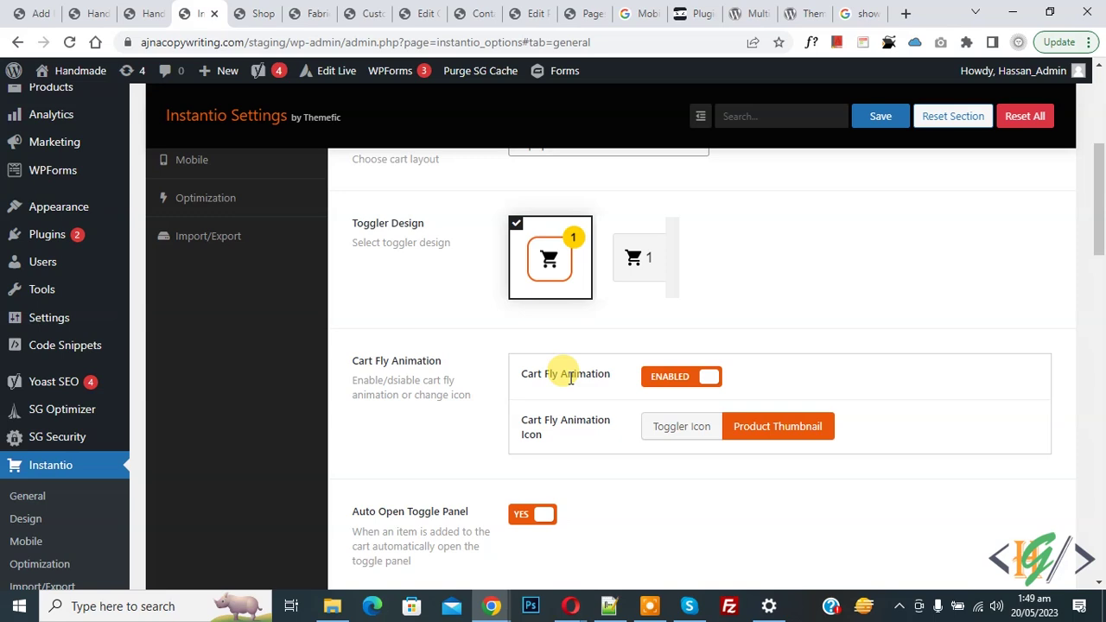
left_click(684, 378)
left_click(877, 118)
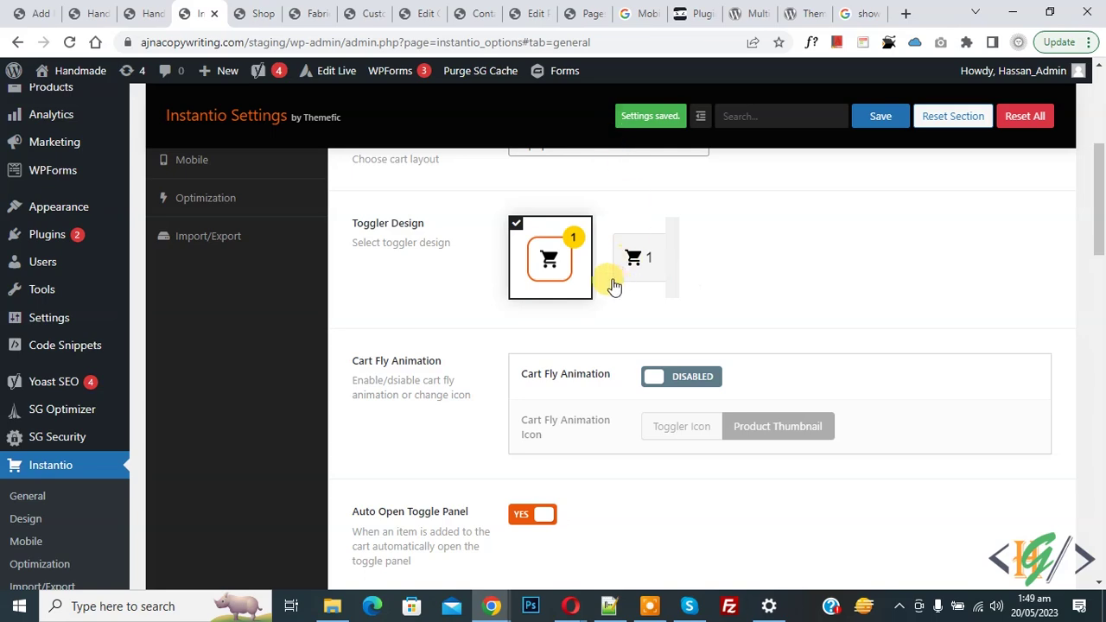
- Close the cart popup, add the $8.00 Fabric mask again without animation, and return to Instantio settings
left_click(310, 11)
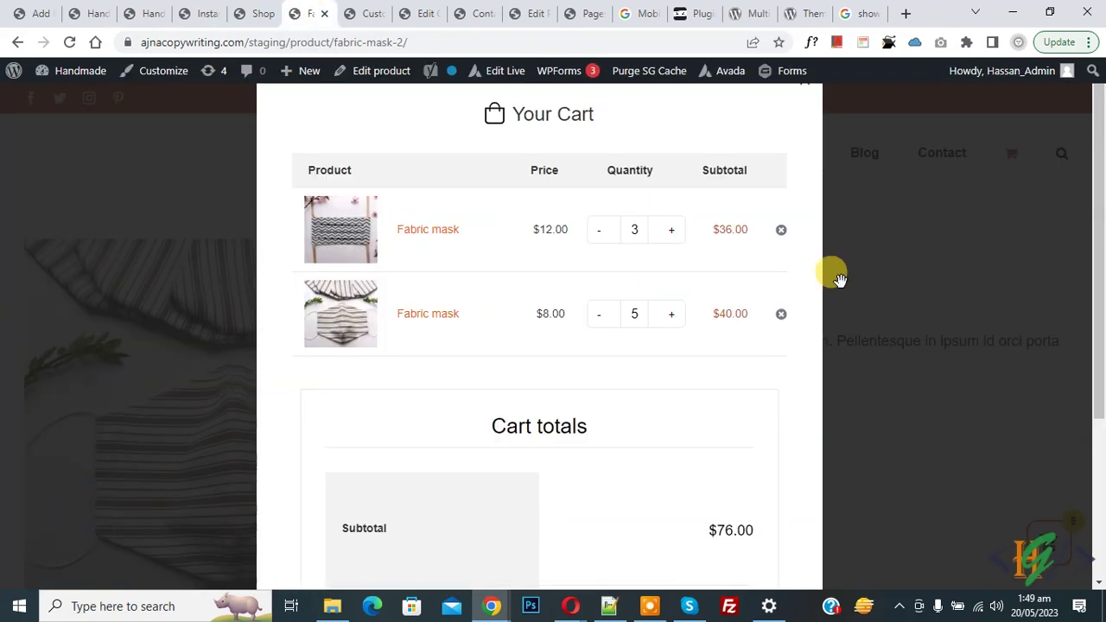
left_click(71, 42)
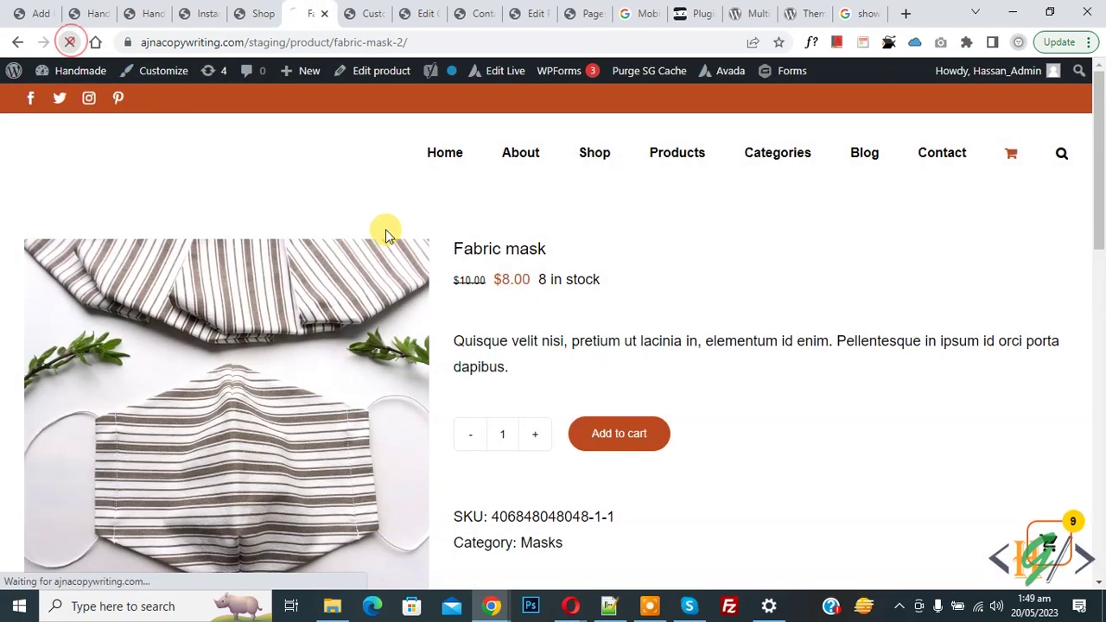
left_click(623, 435)
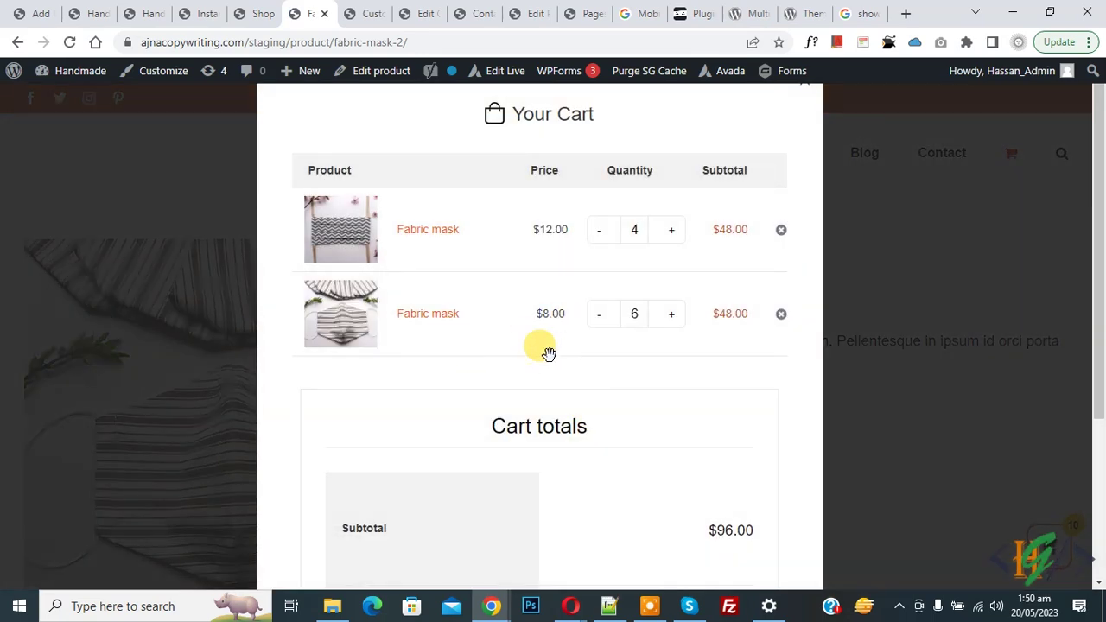
left_click(198, 10)
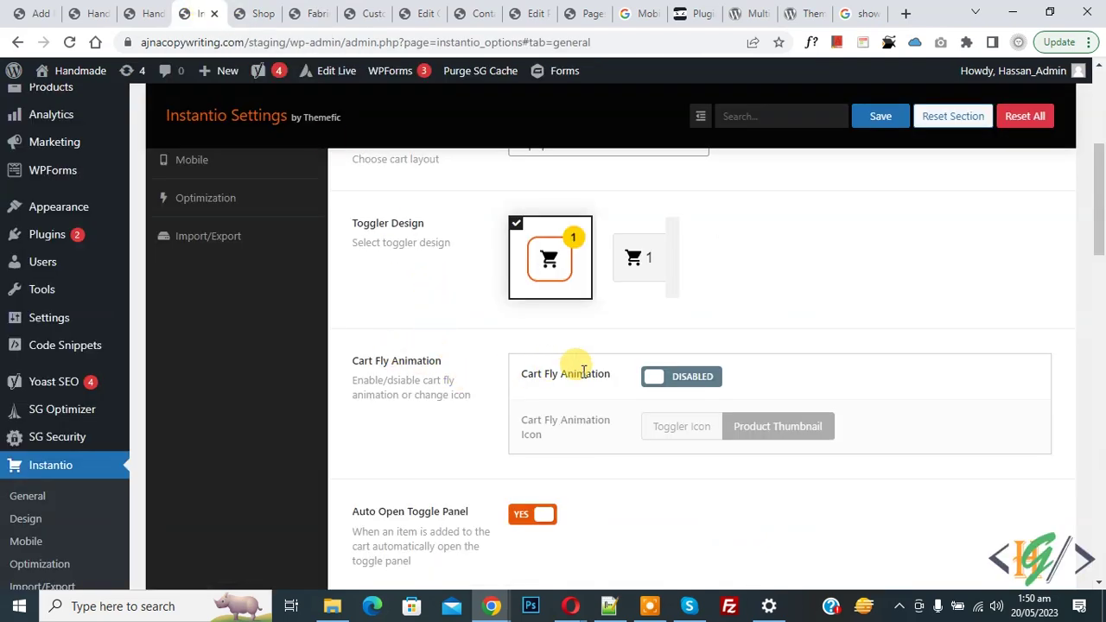
- Set Cart Fly Animation back to ENABLED and save the General settings
left_click(682, 378)
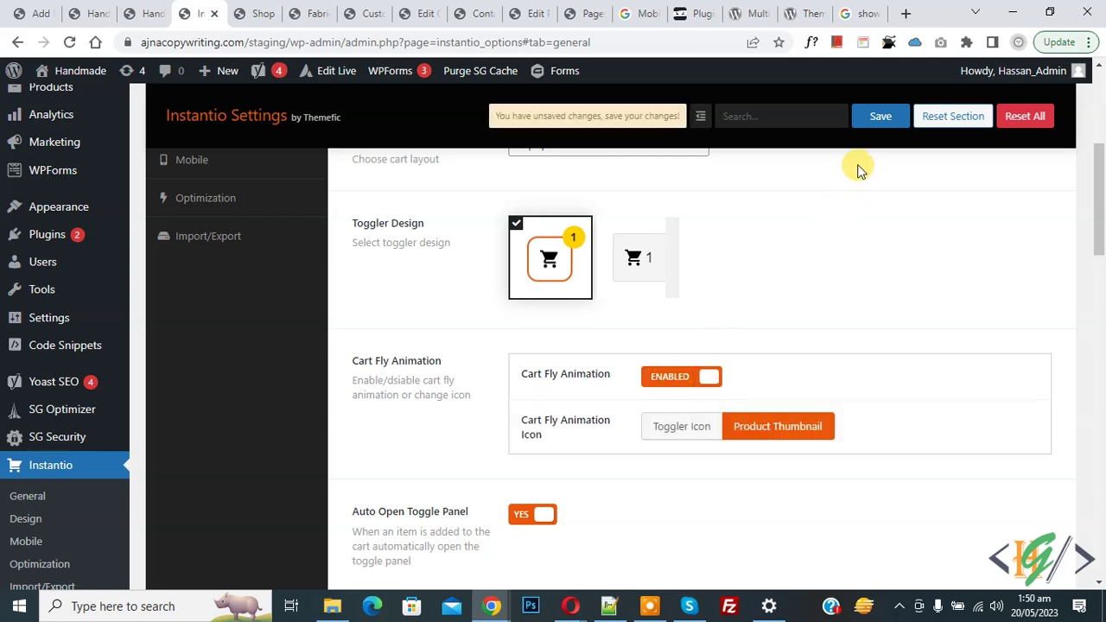
left_click(878, 117)
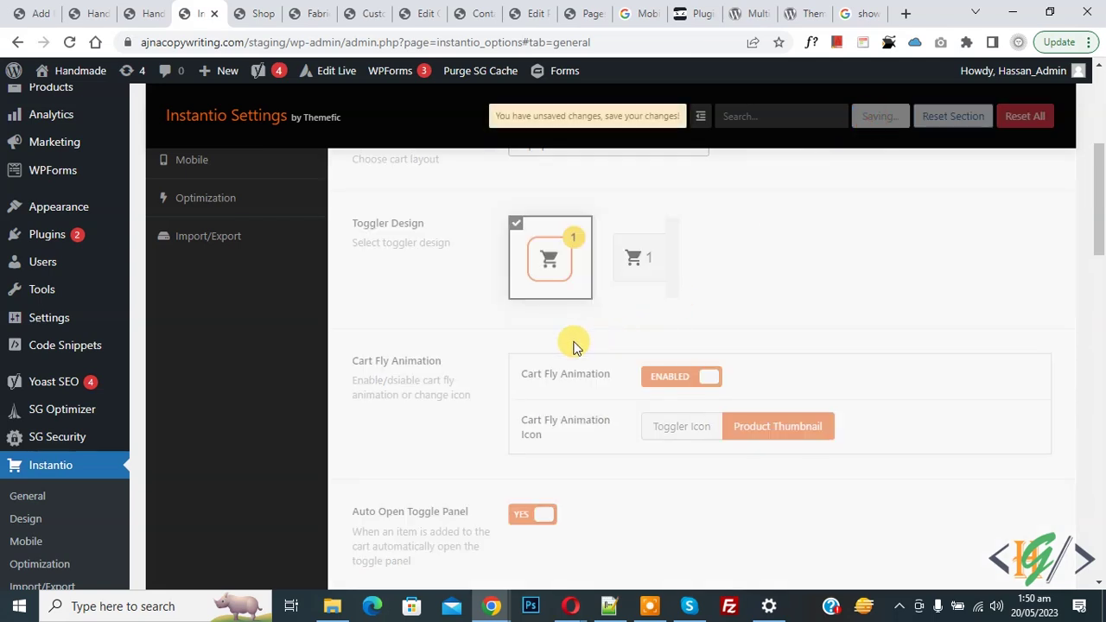